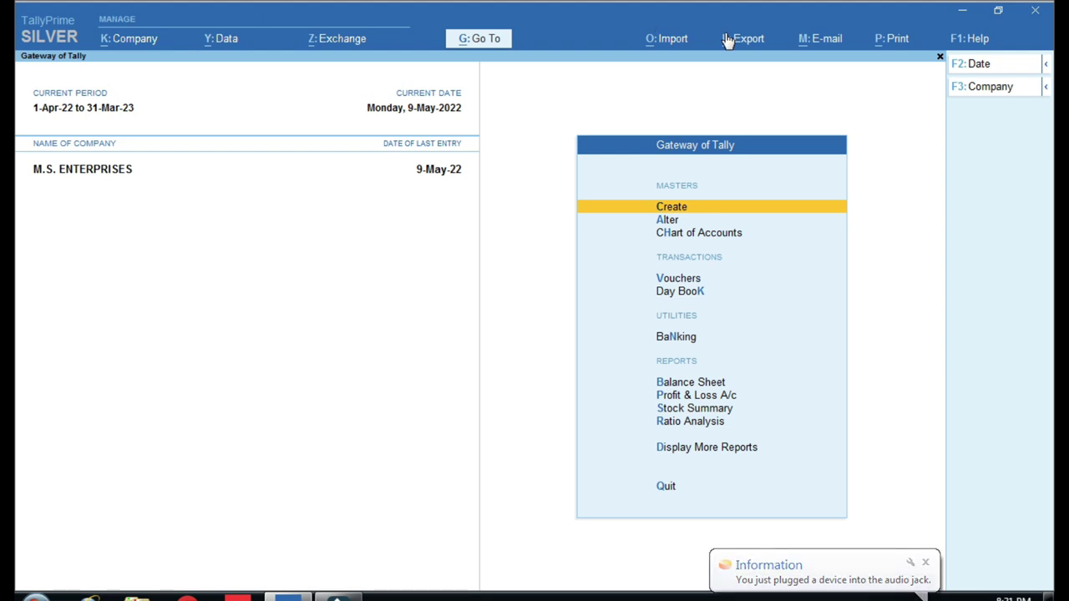
Open the Day Book to view the vouchers for 9-May-22, and close it
{"action": "key", "text": "Down"}
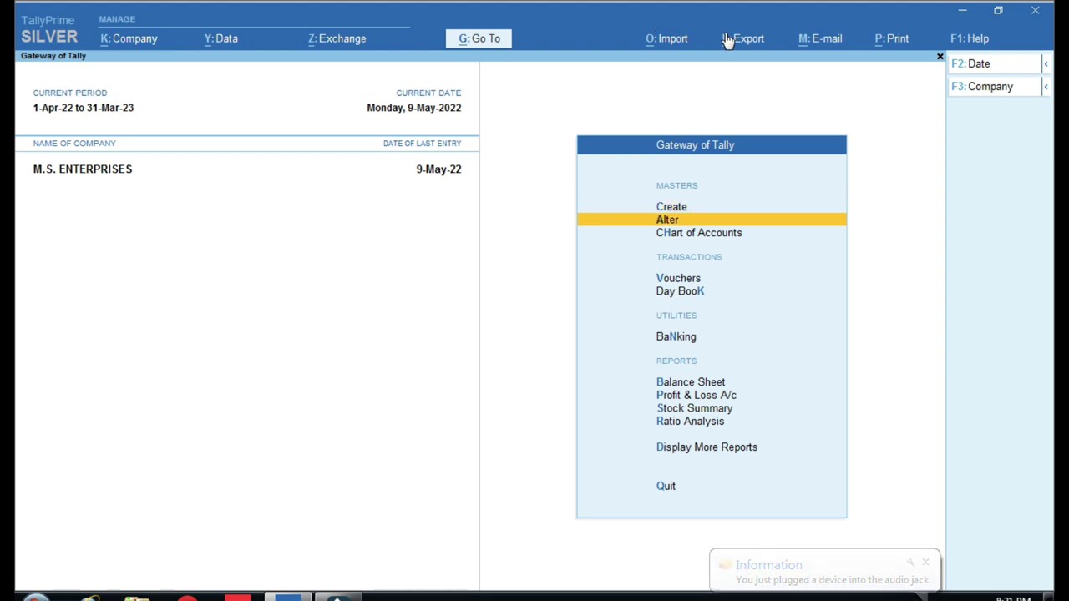
{"action": "key", "text": "Down"}
{"action": "key", "text": "Down"}
{"action": "key", "text": "Down"}
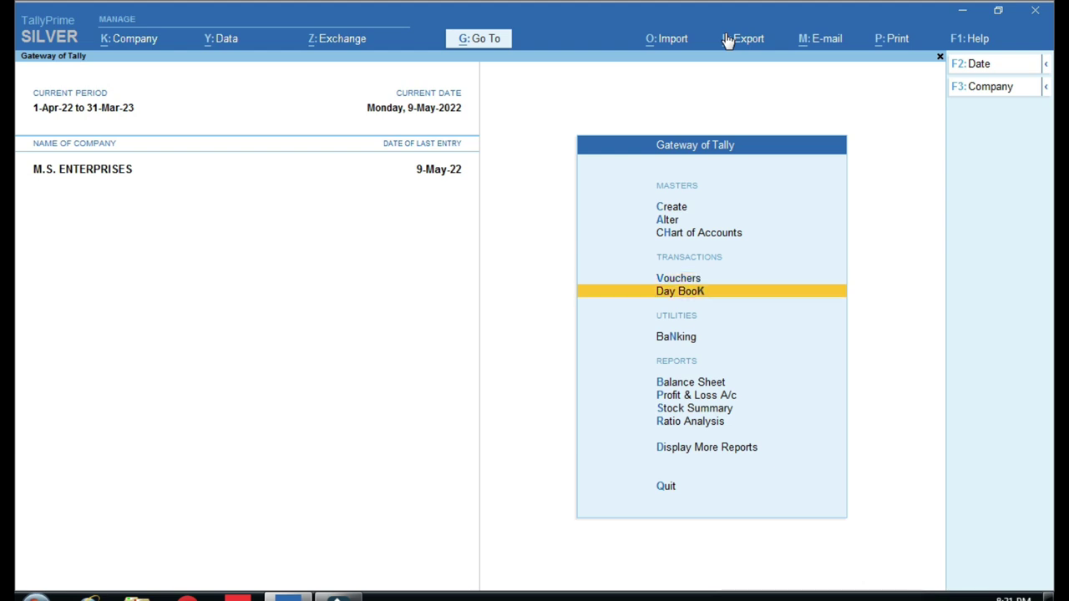
{"action": "key", "text": "Return"}
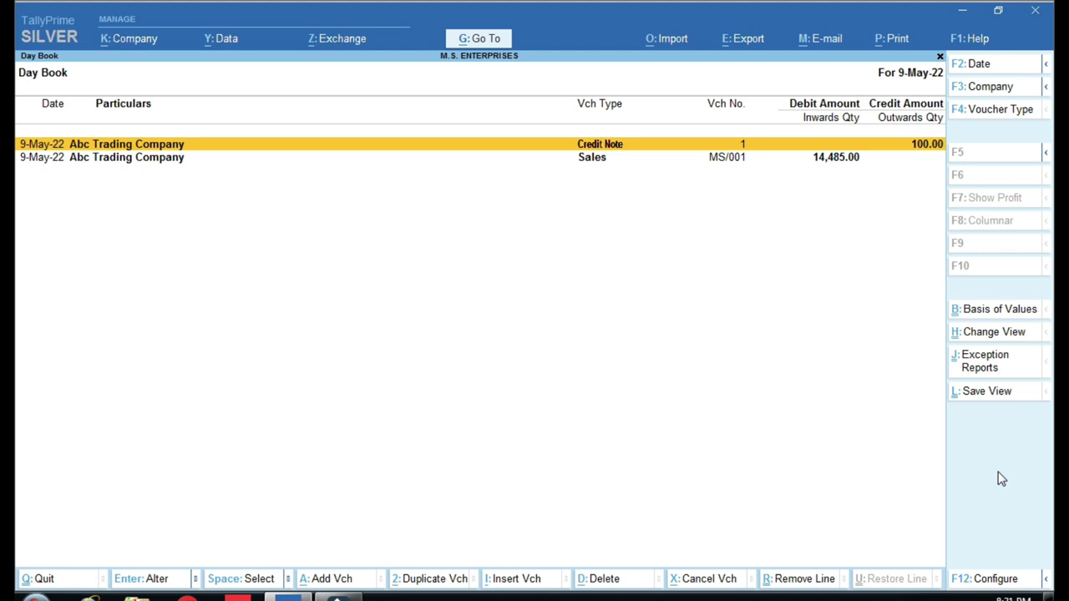
{"action": "key", "text": "Escape"}
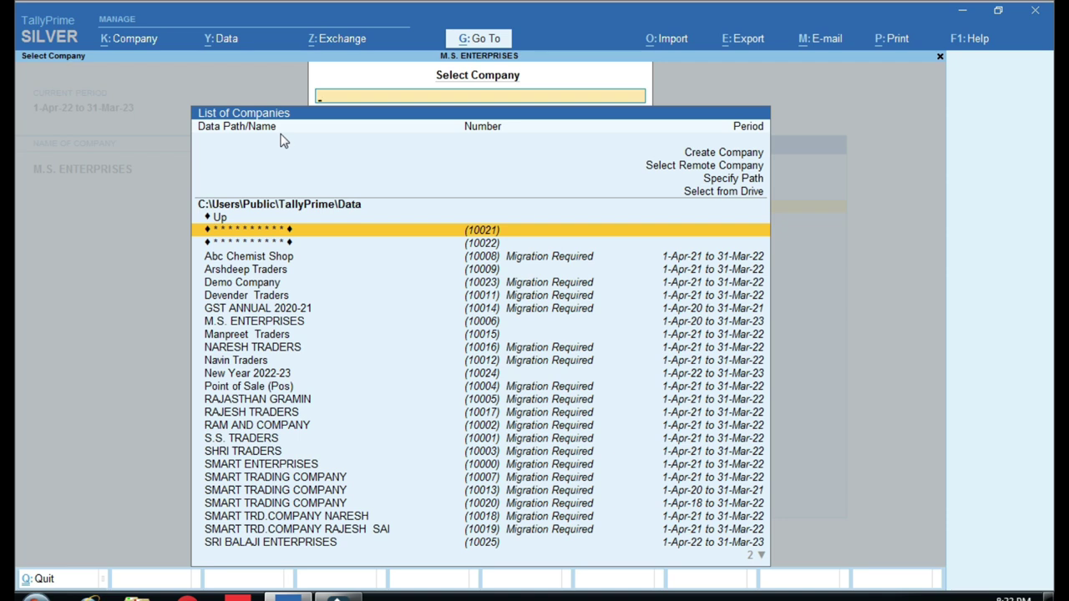
Select the company M.S. ENTERPRISES from the list of companies
{"action": "key", "text": "Down"}
{"action": "key", "text": "Down"}
{"action": "key", "text": "Down"}
{"action": "key", "text": "Down"}
{"action": "key", "text": "Down"}
{"action": "key", "text": "Down"}
{"action": "key", "text": "Down"}
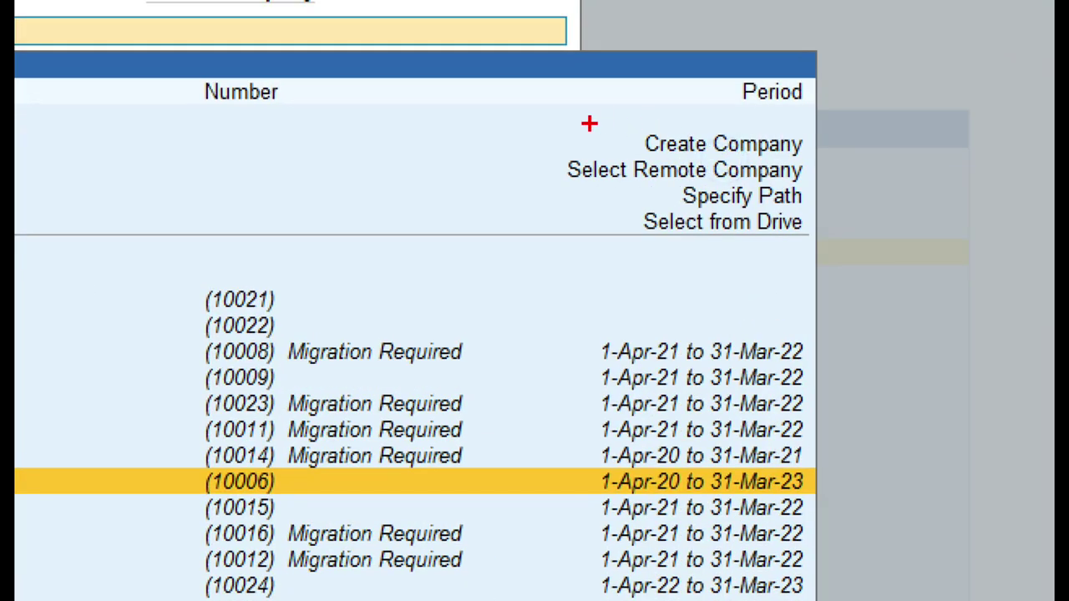
{"action": "left_click_drag", "start_coordinate": [544, 156], "coordinate": [767, 181]}
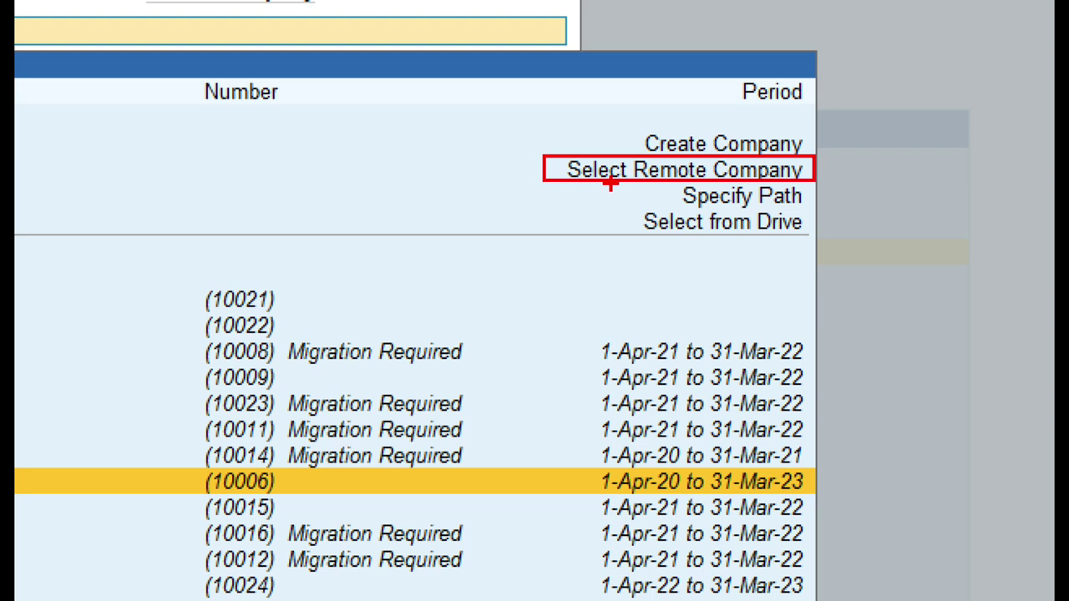
{"action": "mouse_move", "coordinate": [632, 205]}
{"action": "left_mouse_down"}
{"action": "mouse_move", "coordinate": [644, 242]}
{"action": "mouse_move", "coordinate": [793, 261]}
{"action": "mouse_move", "coordinate": [823, 252]}
{"action": "left_mouse_up"}
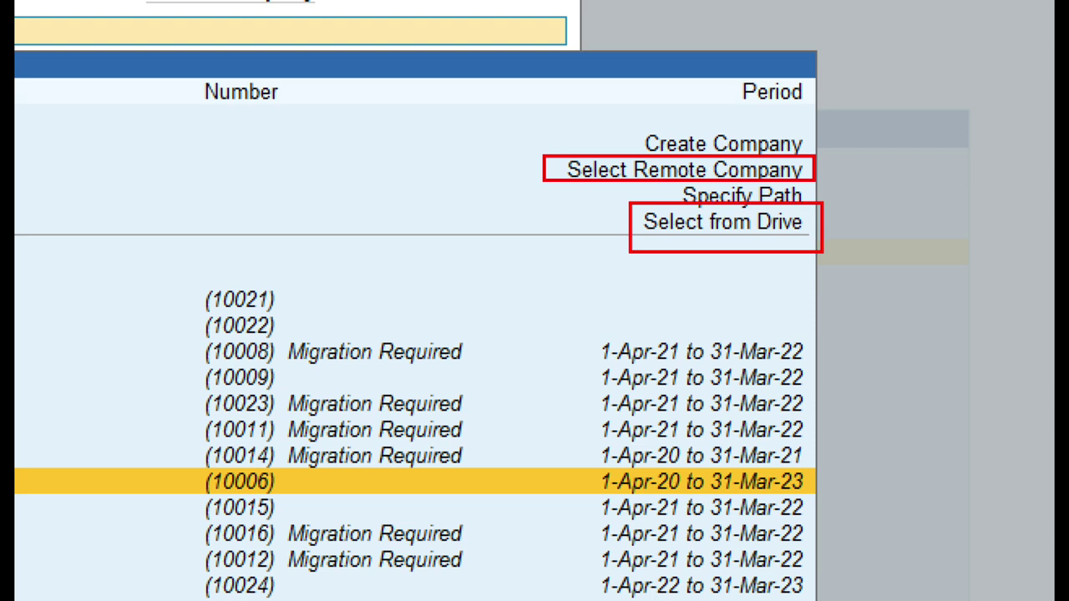
{"action": "key", "text": "Escape"}
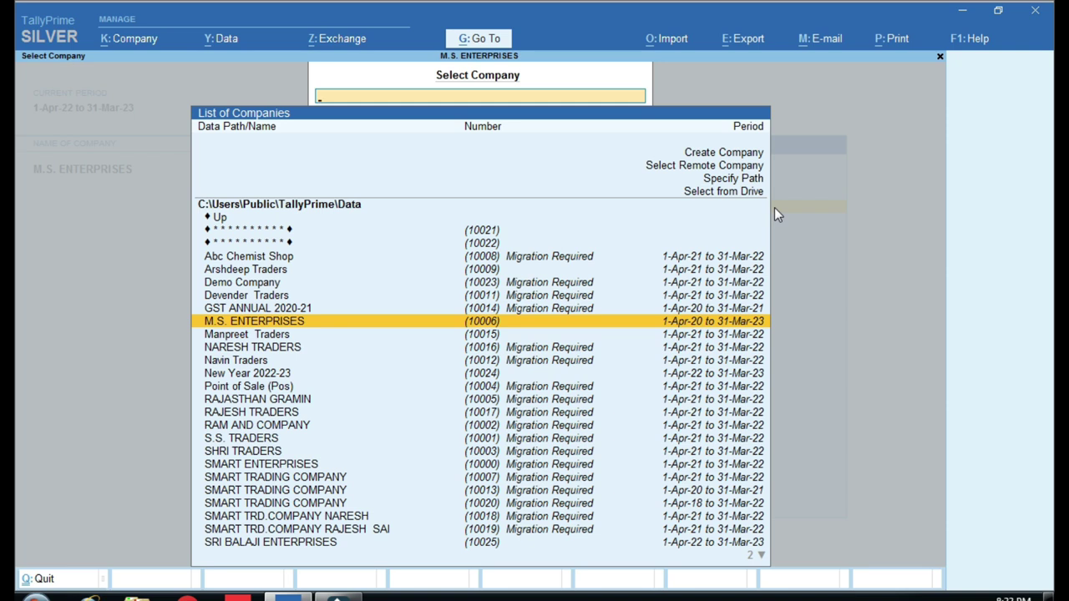
{"action": "key", "text": "Return"}
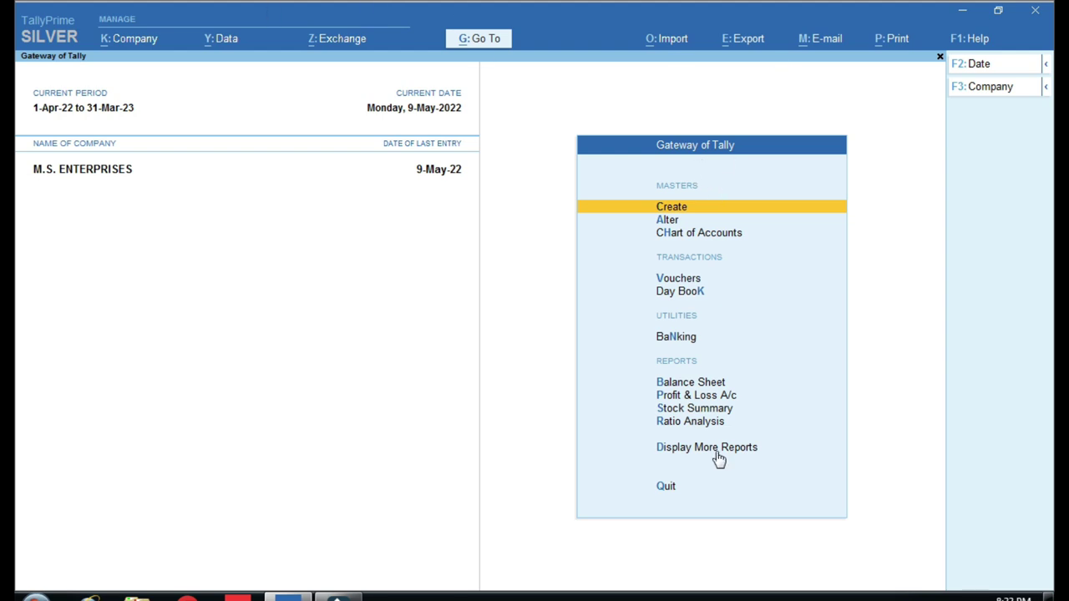
Reopen the Day Book to examine its voucher entries and the available report options, and return to the Gateway of Tally
{"action": "key", "text": "Down"}
{"action": "key", "text": "Down"}
{"action": "key", "text": "Down"}
{"action": "key", "text": "Down"}
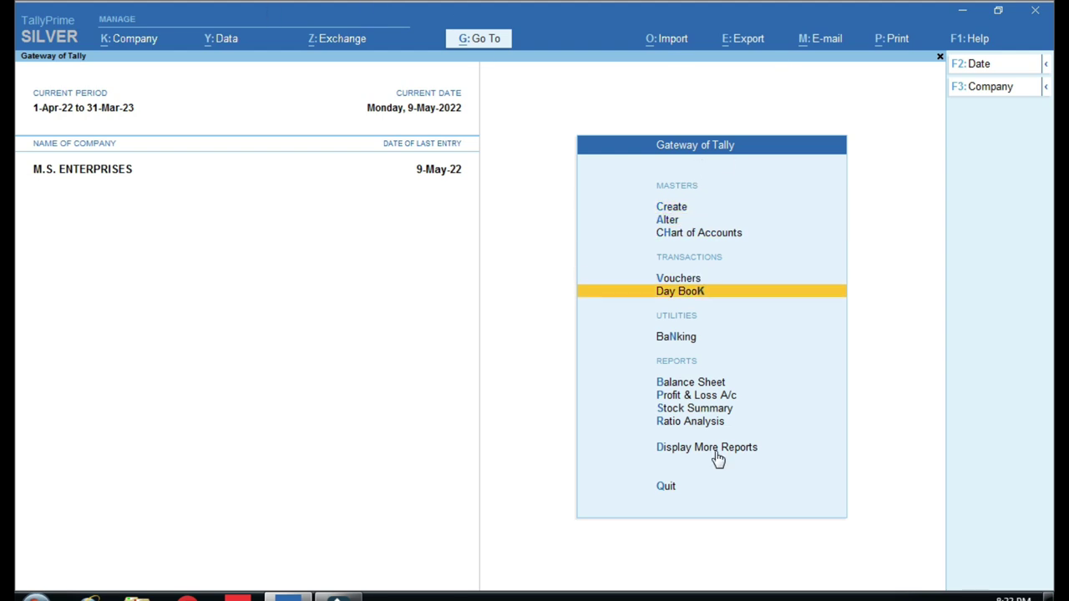
{"action": "key", "text": "Return"}
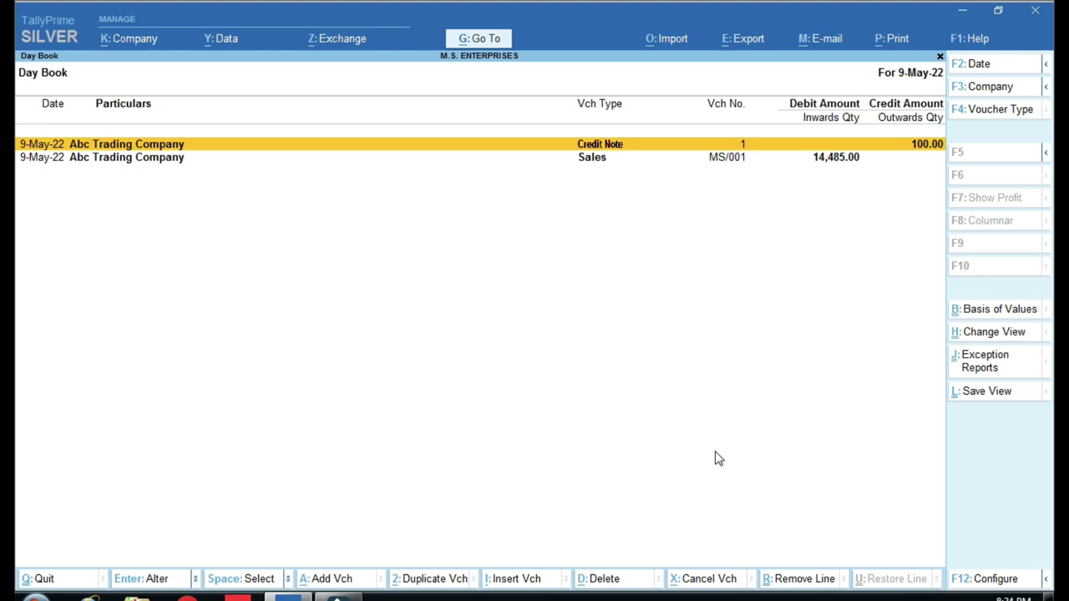
{"action": "key", "text": "Escape"}
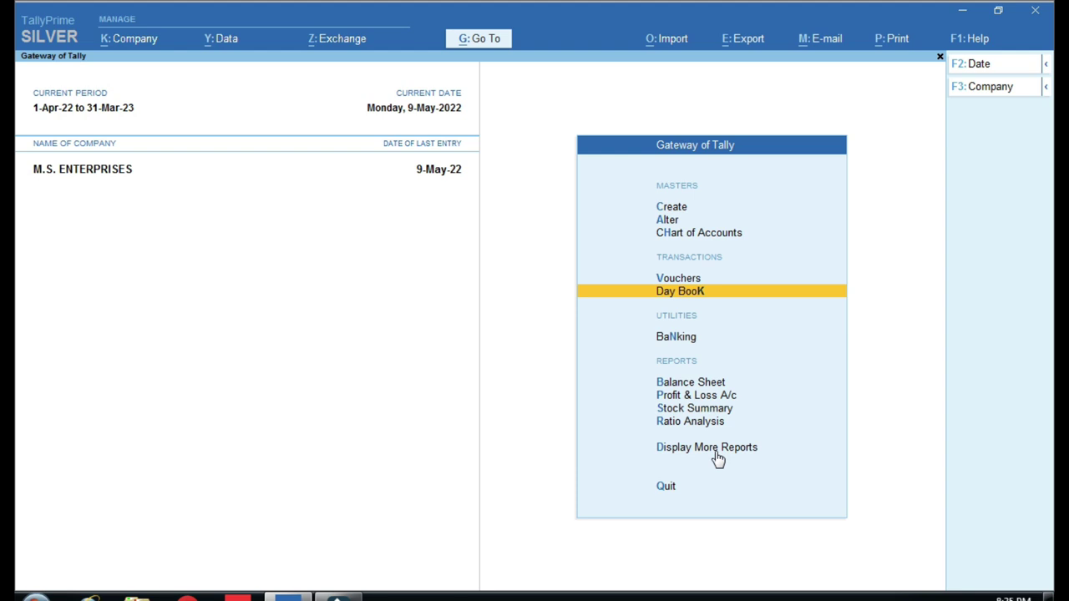
Examine the GST Reports list within the Statutory Reports, and return to the Gateway of Tally
{"action": "key", "text": "Down"}
{"action": "key", "text": "Down"}
{"action": "key", "text": "Down"}
{"action": "key", "text": "Down"}
{"action": "key", "text": "Down"}
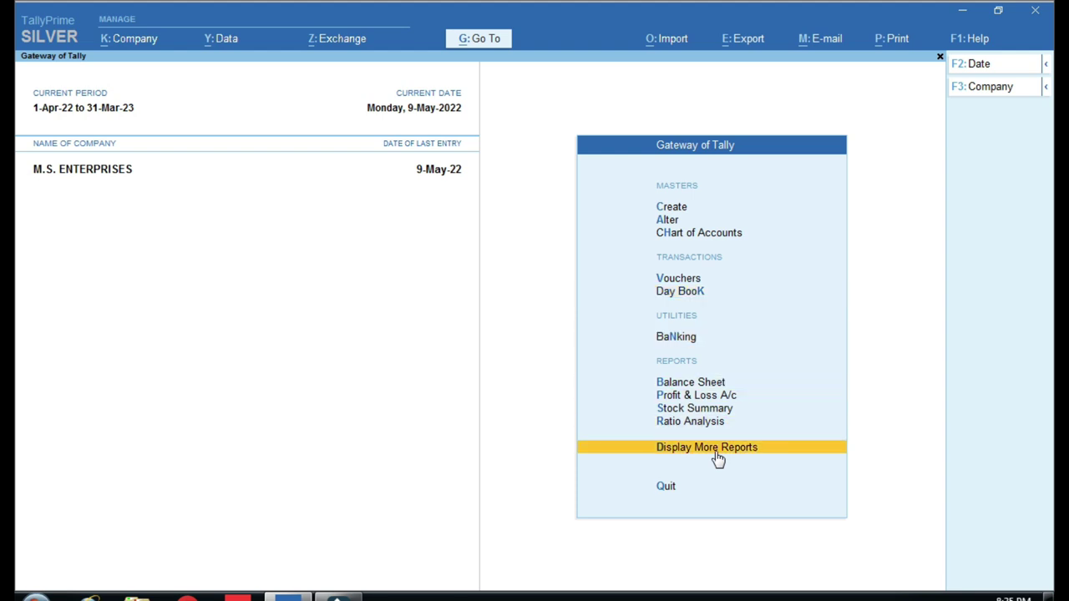
{"action": "key", "text": "Return"}
{"action": "key", "text": "Down"}
{"action": "key", "text": "Down"}
{"action": "key", "text": "Down"}
{"action": "key", "text": "Down"}
{"action": "key", "text": "Down"}
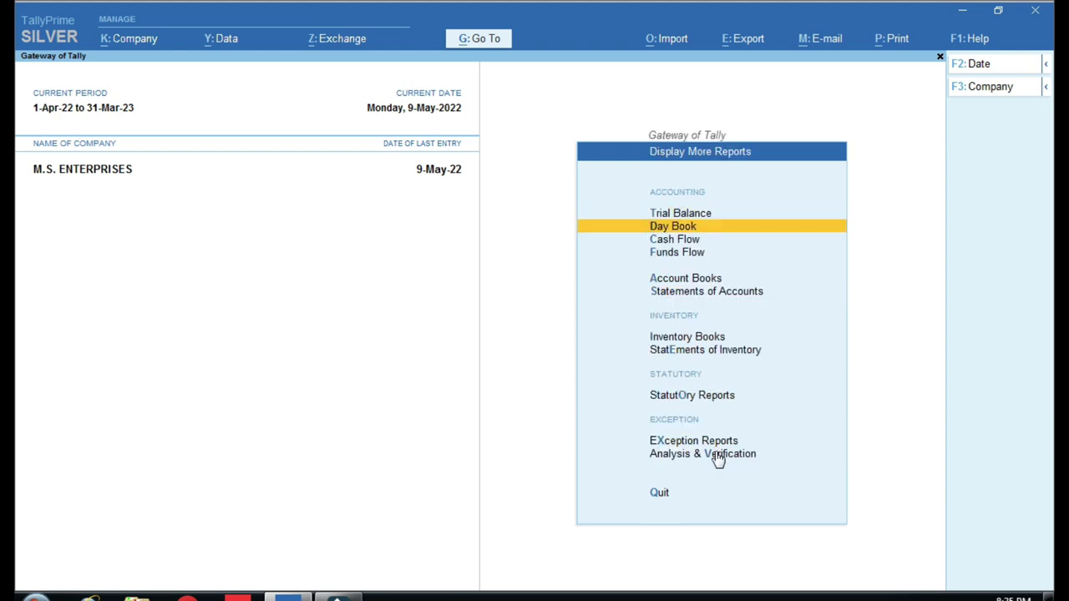
{"action": "key", "text": "Down"}
{"action": "key", "text": "Down"}
{"action": "key", "text": "Down"}
{"action": "key", "text": "Up"}
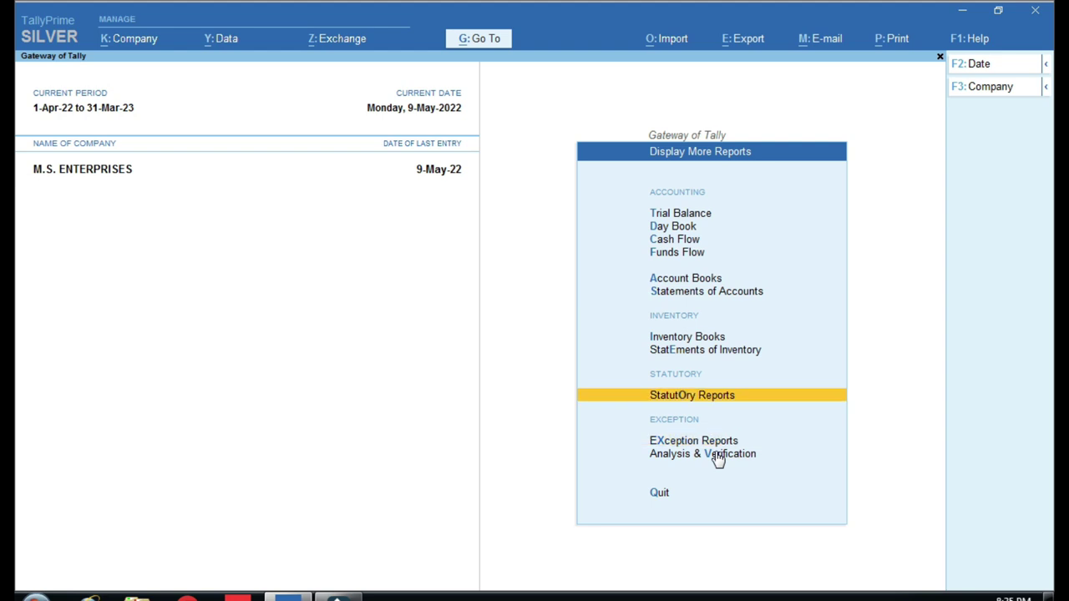
{"action": "key", "text": "Return"}
{"action": "key", "text": "Return"}
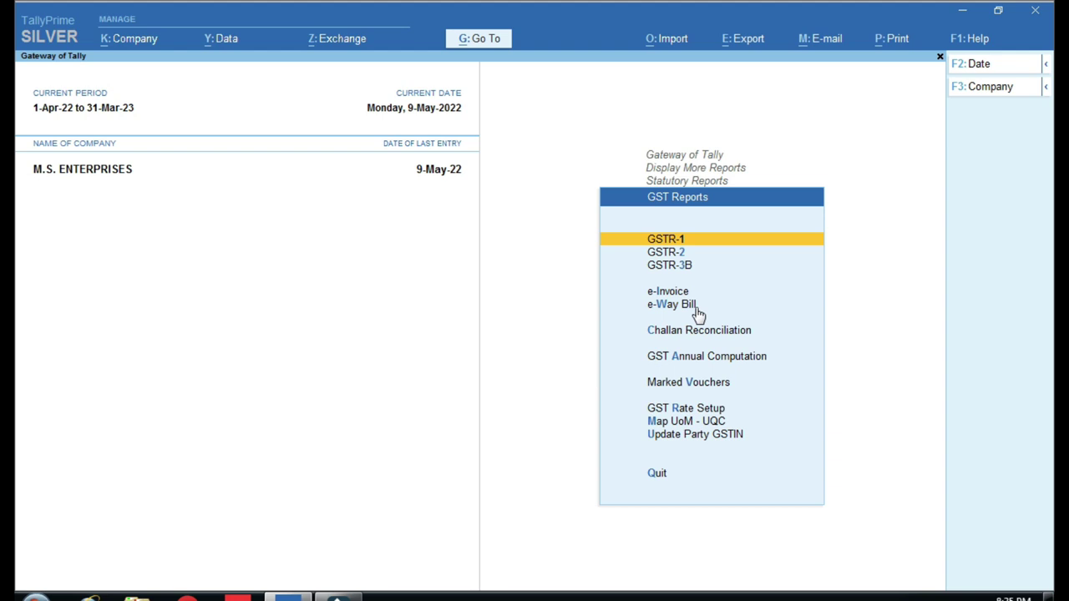
{"action": "key", "text": "Escape"}
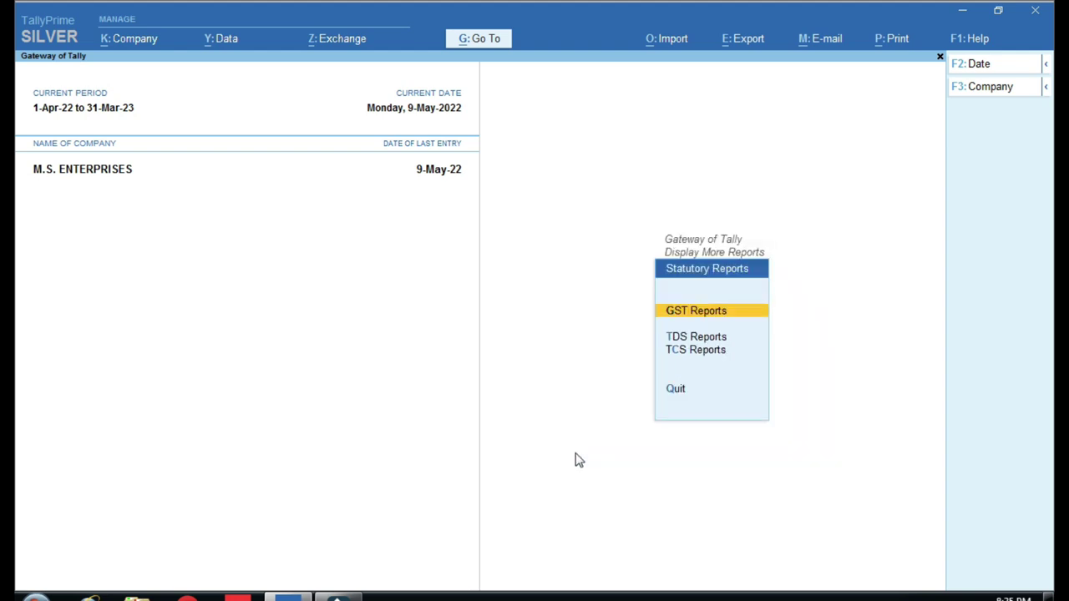
{"action": "key", "text": "Escape"}
{"action": "key", "text": "Escape"}
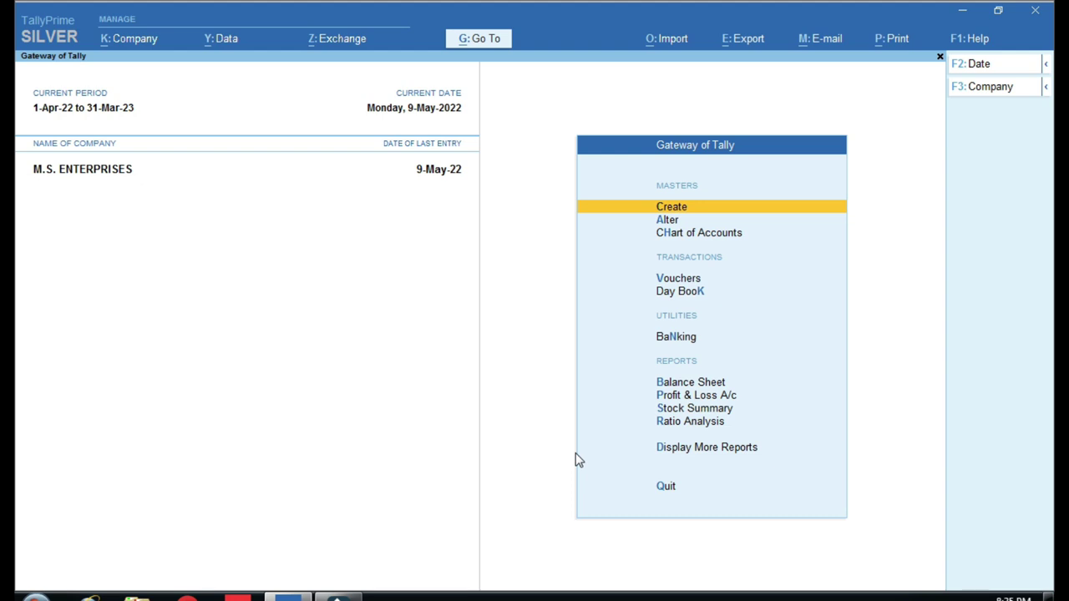
Start a purchase voucher with Abc Trading Company as the party account
{"action": "key", "text": "Down"}
{"action": "key", "text": "Down"}
{"action": "key", "text": "Down"}
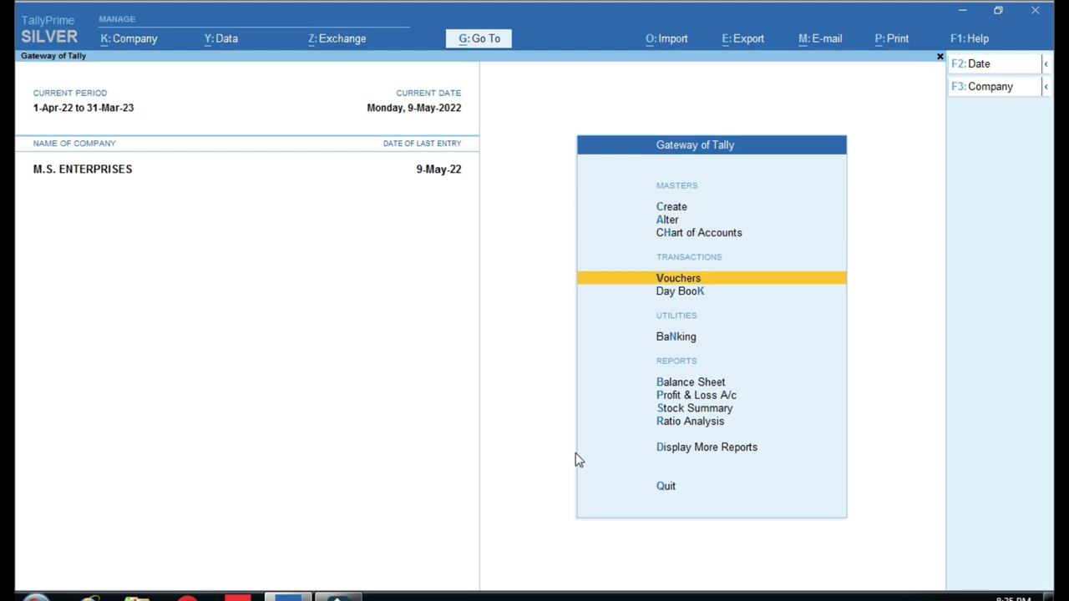
{"action": "key", "text": "Return"}
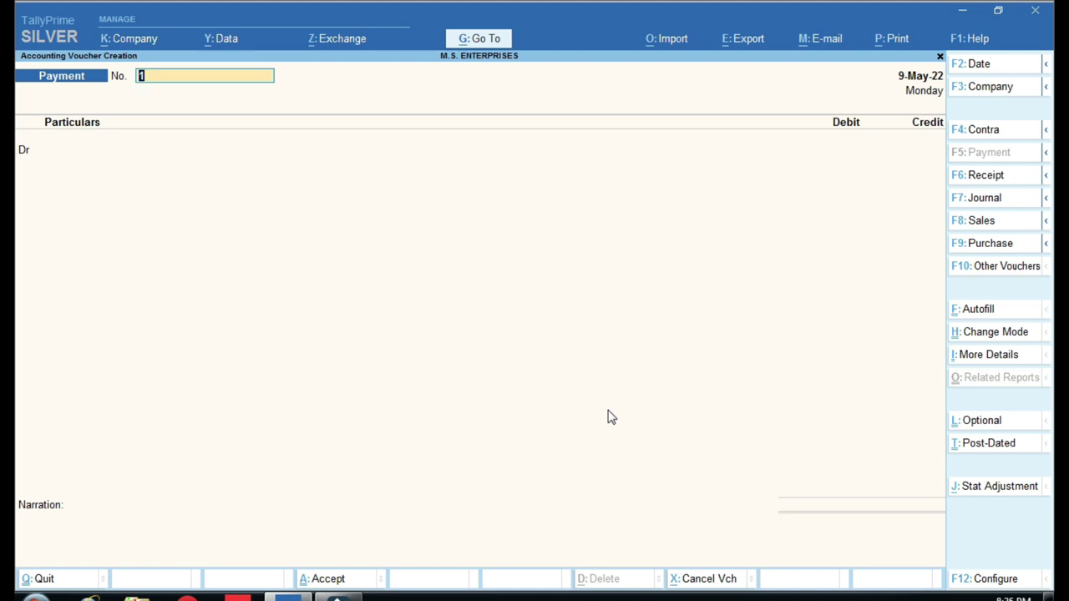
{"action": "left_click", "coordinate": [989, 246]}
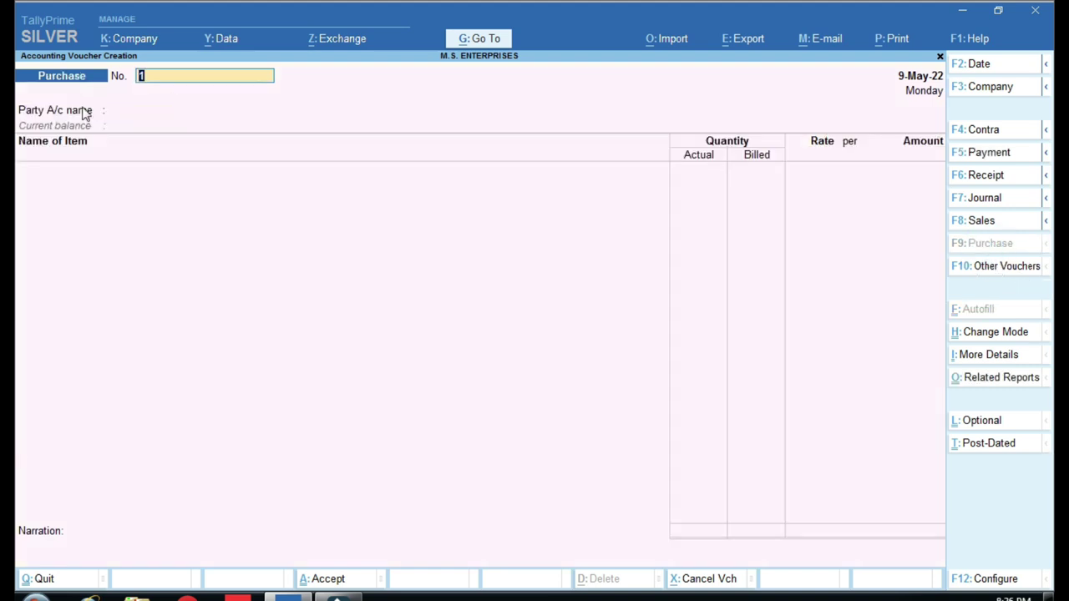
{"action": "left_click", "coordinate": [107, 110]}
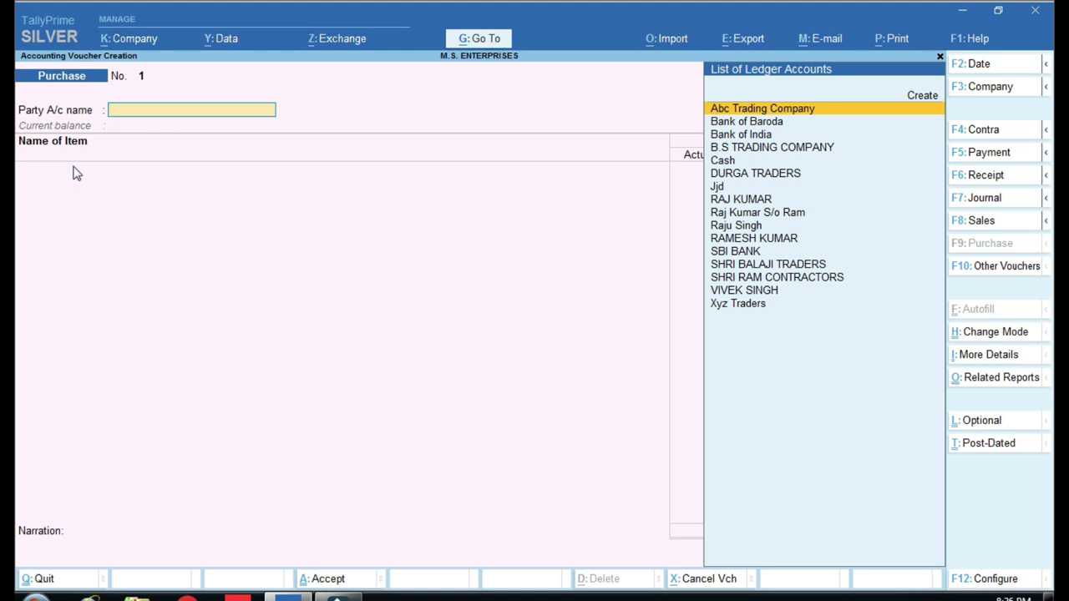
{"action": "key", "text": "Return"}
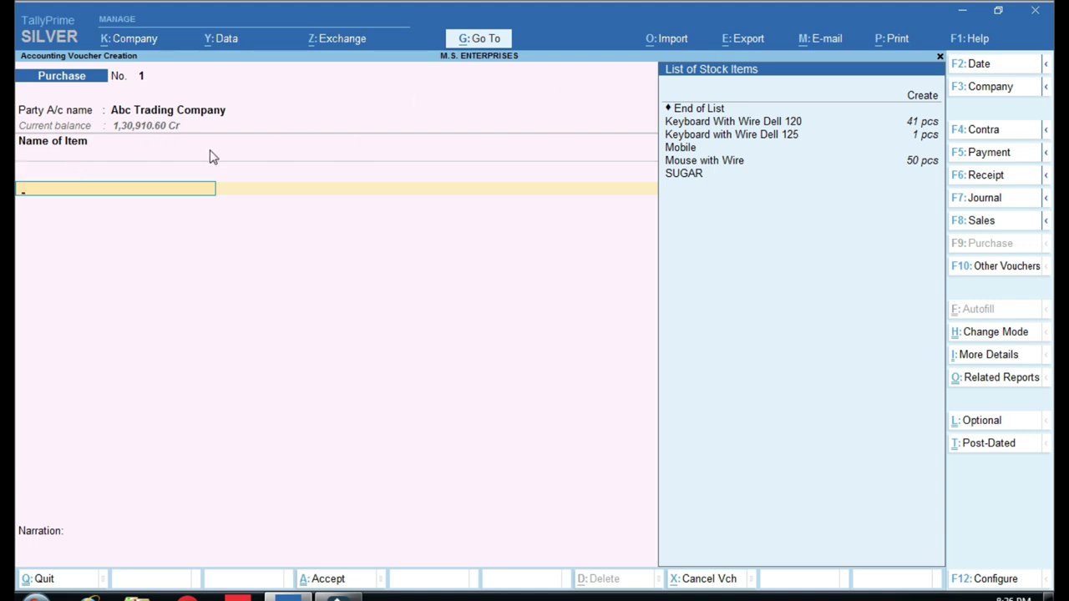
Switch the purchase voucher to Accounting Invoice mode and leave it without saving
{"action": "left_click", "coordinate": [1016, 332]}
{"action": "key", "text": "Down"}
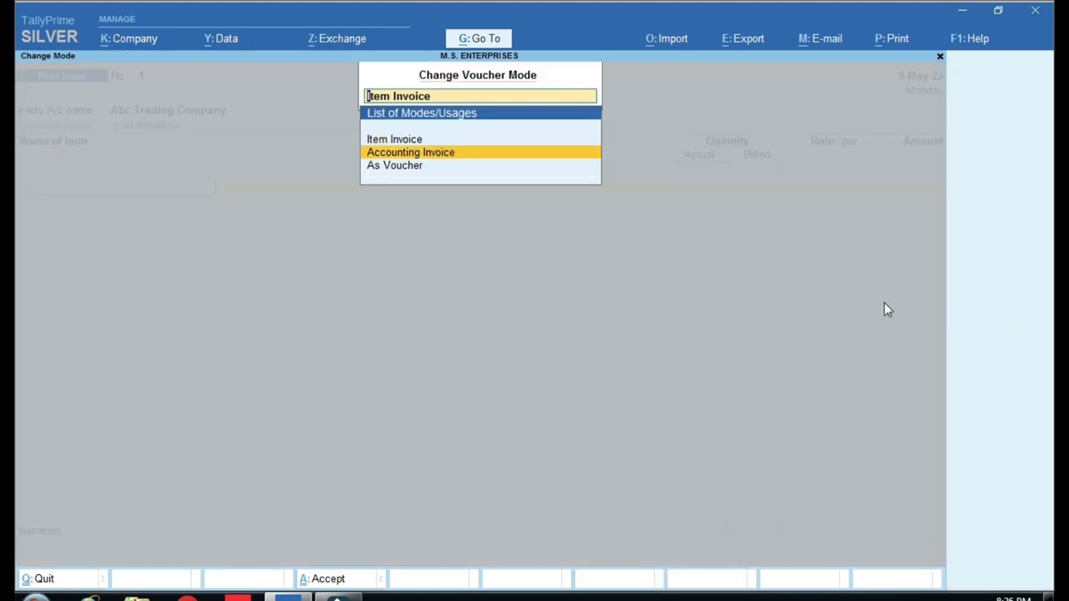
{"action": "key", "text": "Return"}
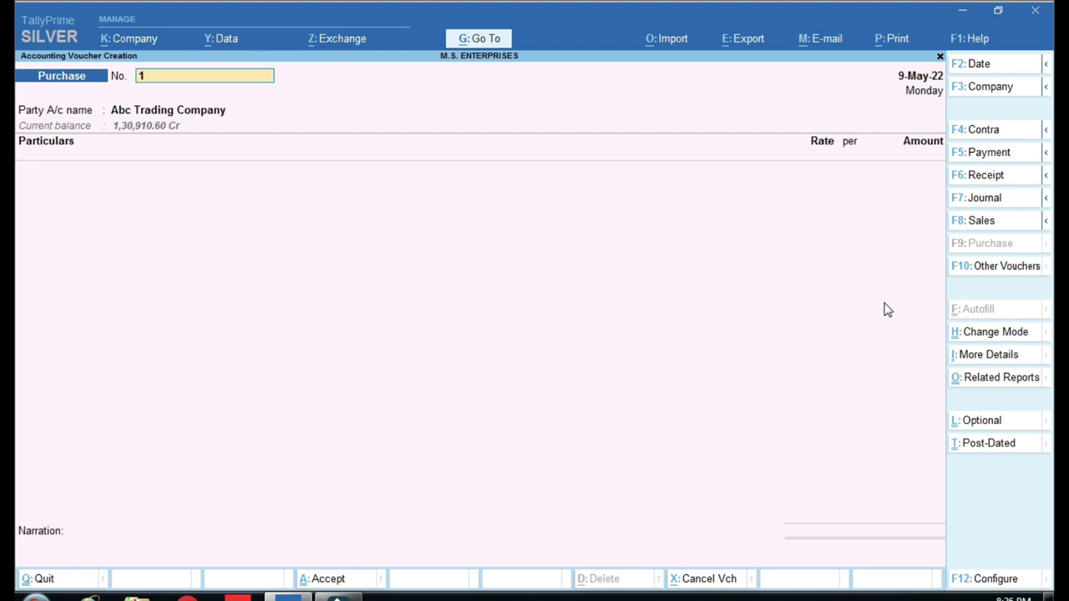
{"action": "key", "text": "BackSpace"}
{"action": "key", "text": "Escape"}
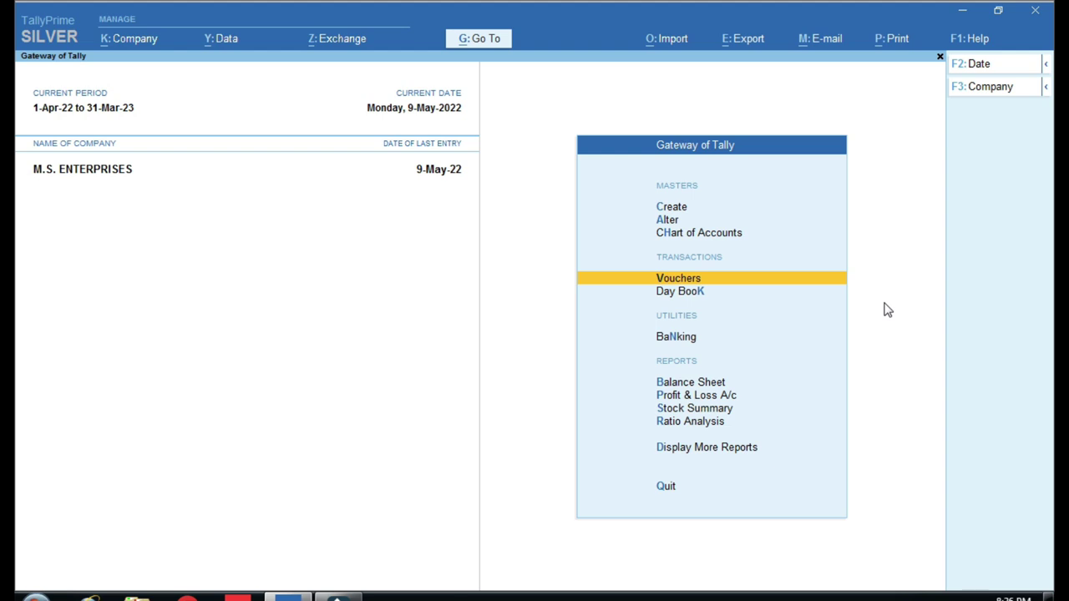
Reopen voucher entry and examine the full list of voucher types, including the inactive ones
{"action": "key", "text": "Return"}
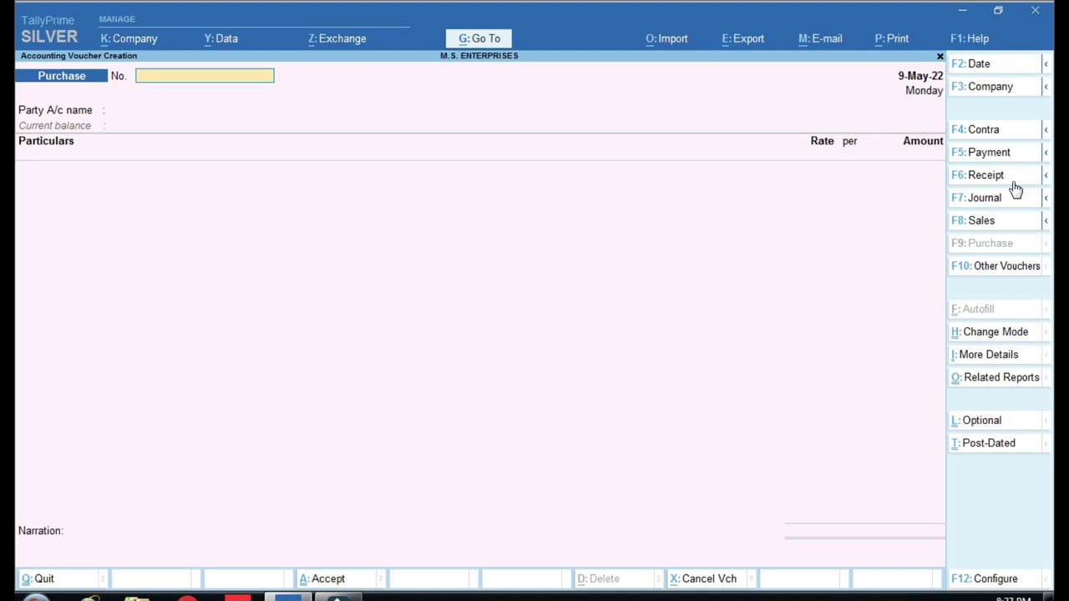
{"action": "left_click", "coordinate": [1009, 269]}
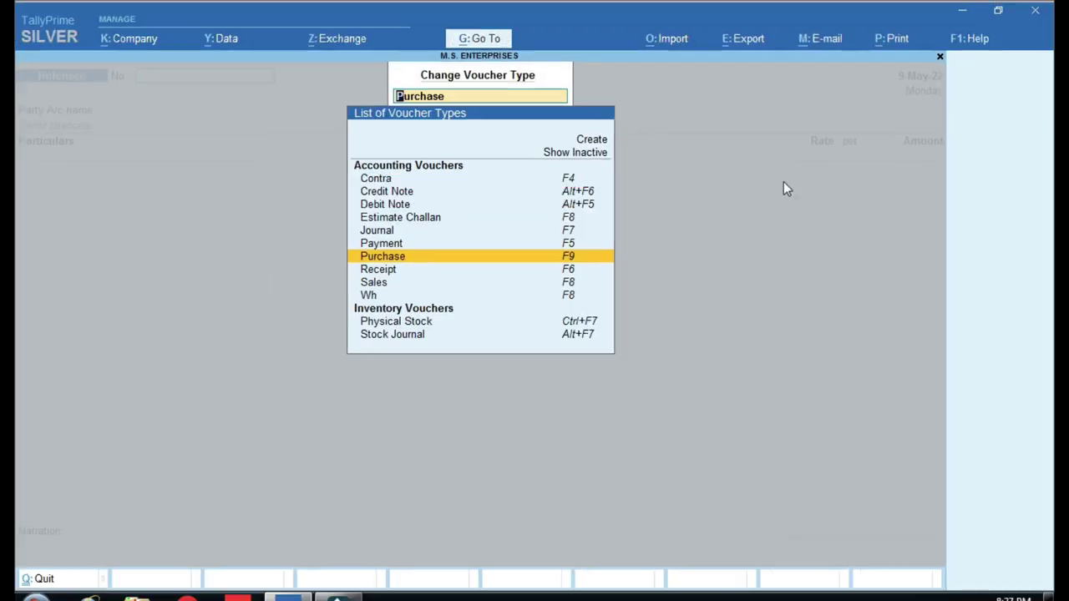
{"action": "key", "text": "Up"}
{"action": "key", "text": "Up"}
{"action": "key", "text": "Up"}
{"action": "key", "text": "Up"}
{"action": "key", "text": "Up"}
{"action": "key", "text": "Up"}
{"action": "key", "text": "Up"}
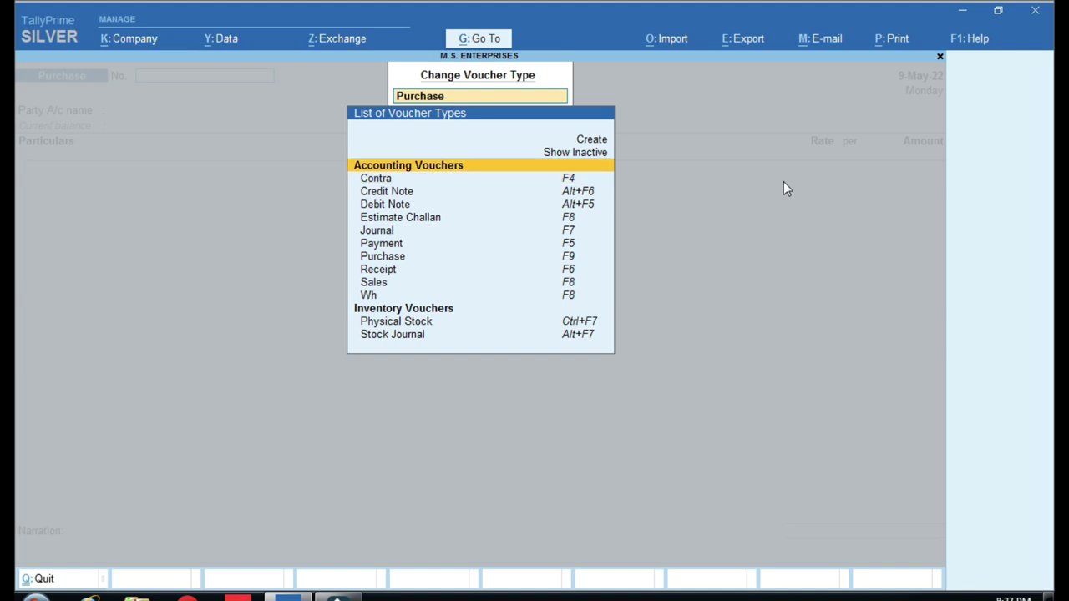
{"action": "key", "text": "Return"}
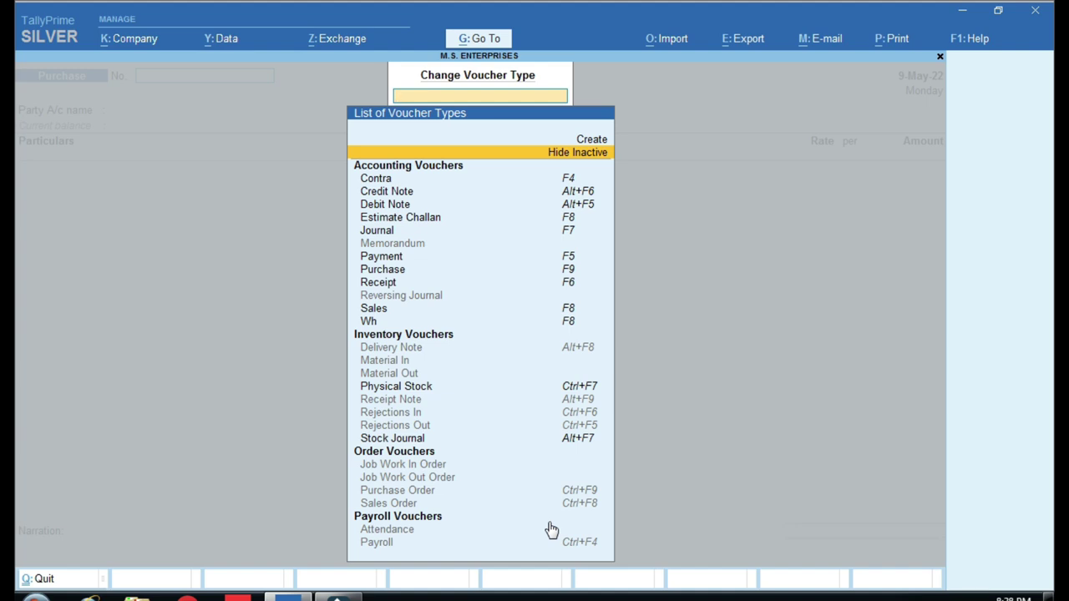
{"action": "key", "text": "Escape"}
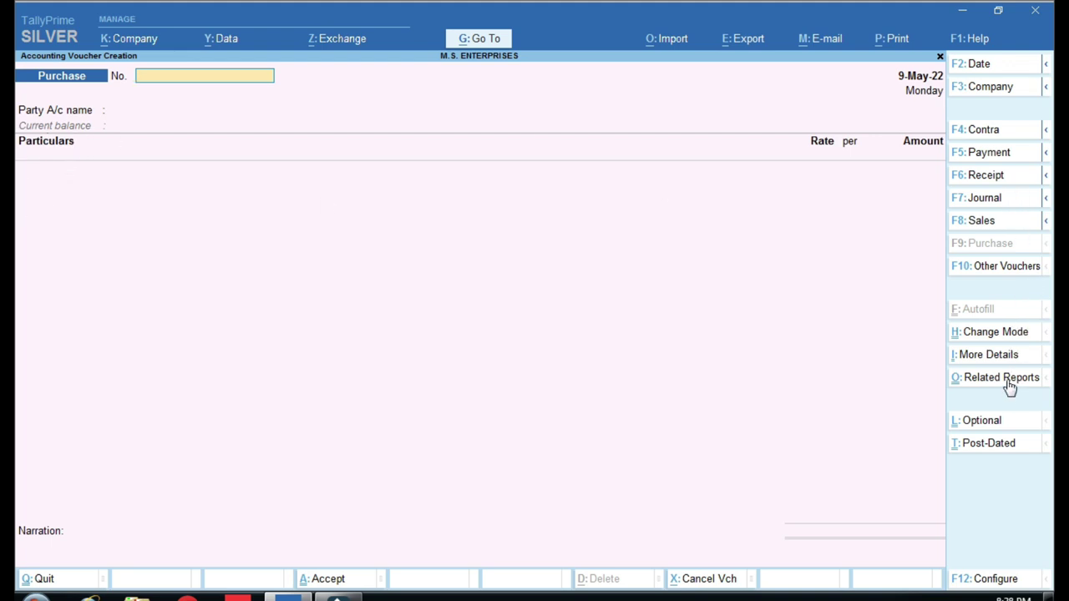
Set the purchase voucher mode to Item Invoice and leave voucher entry
{"action": "left_click", "coordinate": [1007, 334]}
{"action": "left_click", "coordinate": [422, 140]}
{"action": "left_click", "coordinate": [422, 142]}
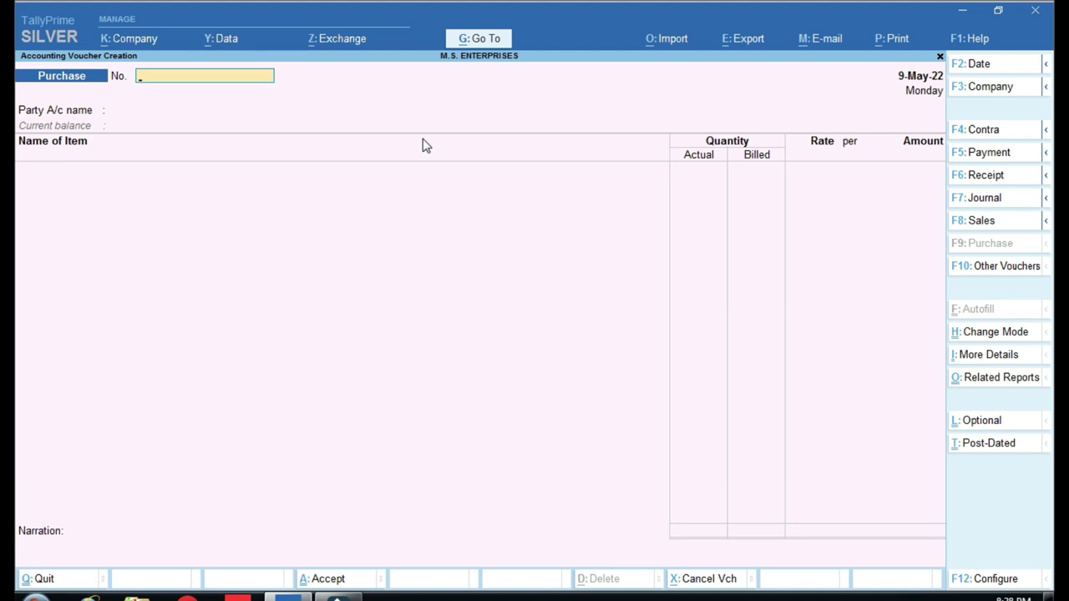
{"action": "key", "text": "Escape"}
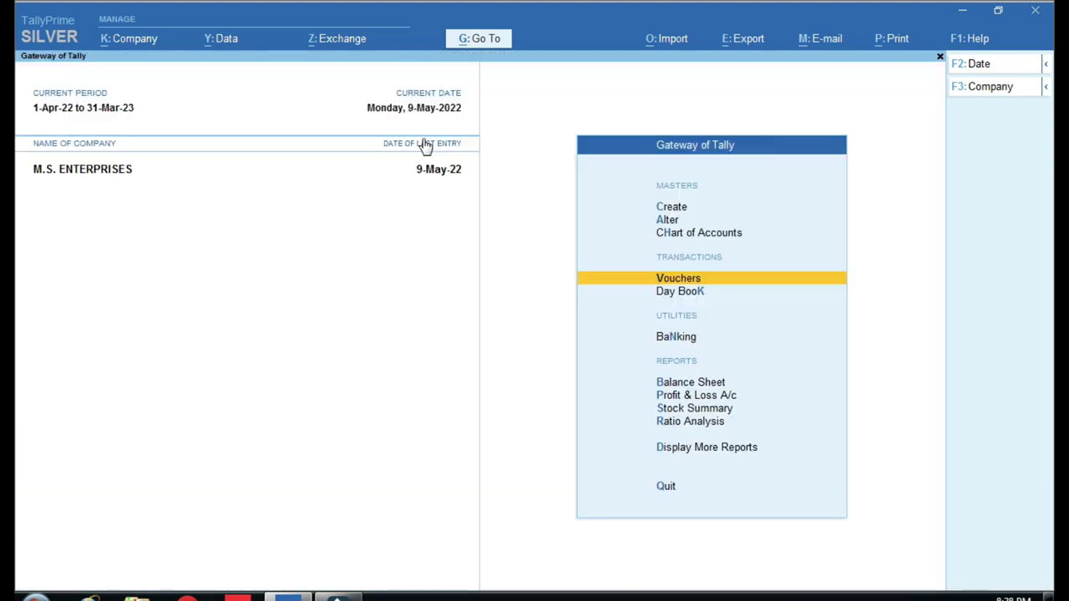
Open the list of GST reports among the statutory reports under Display More Reports
{"action": "key", "text": "Down"}
{"action": "key", "text": "Down"}
{"action": "key", "text": "Down"}
{"action": "key", "text": "Down"}
{"action": "key", "text": "Down"}
{"action": "key", "text": "Down"}
{"action": "key", "text": "Down"}
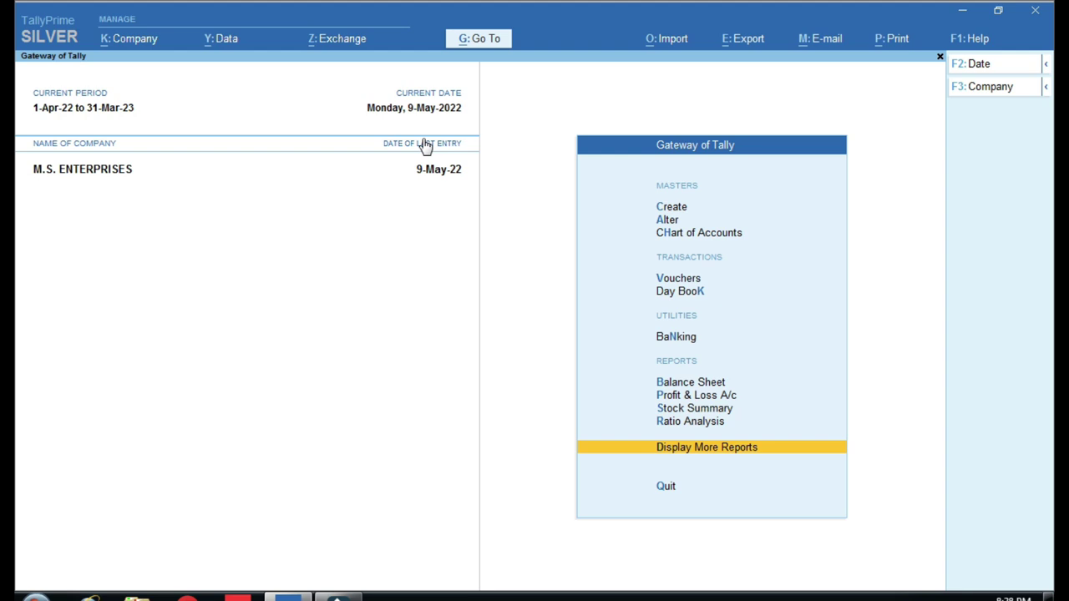
{"action": "key", "text": "Return"}
{"action": "key", "text": "Down"}
{"action": "key", "text": "Down"}
{"action": "key", "text": "Down"}
{"action": "key", "text": "Down"}
{"action": "key", "text": "Down"}
{"action": "key", "text": "Down"}
{"action": "key", "text": "Down"}
{"action": "key", "text": "Down"}
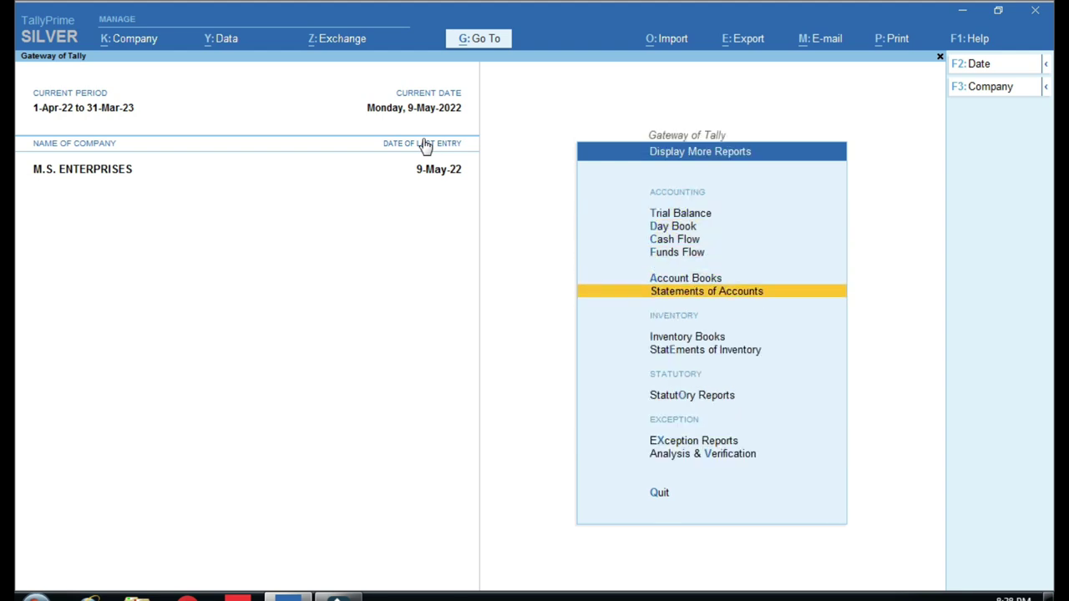
{"action": "key", "text": "Return"}
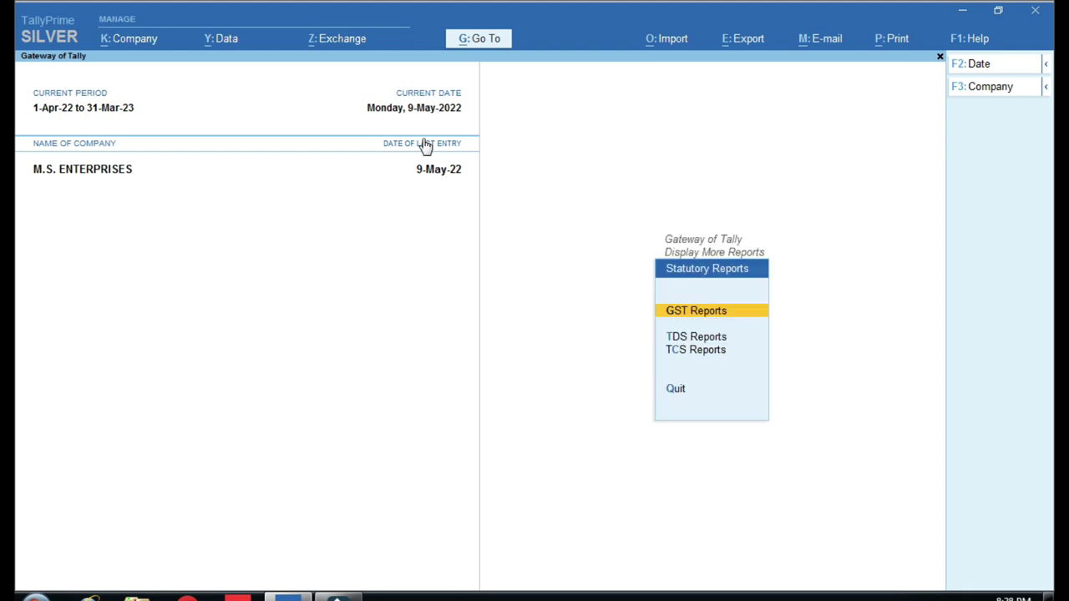
{"action": "key", "text": "Return"}
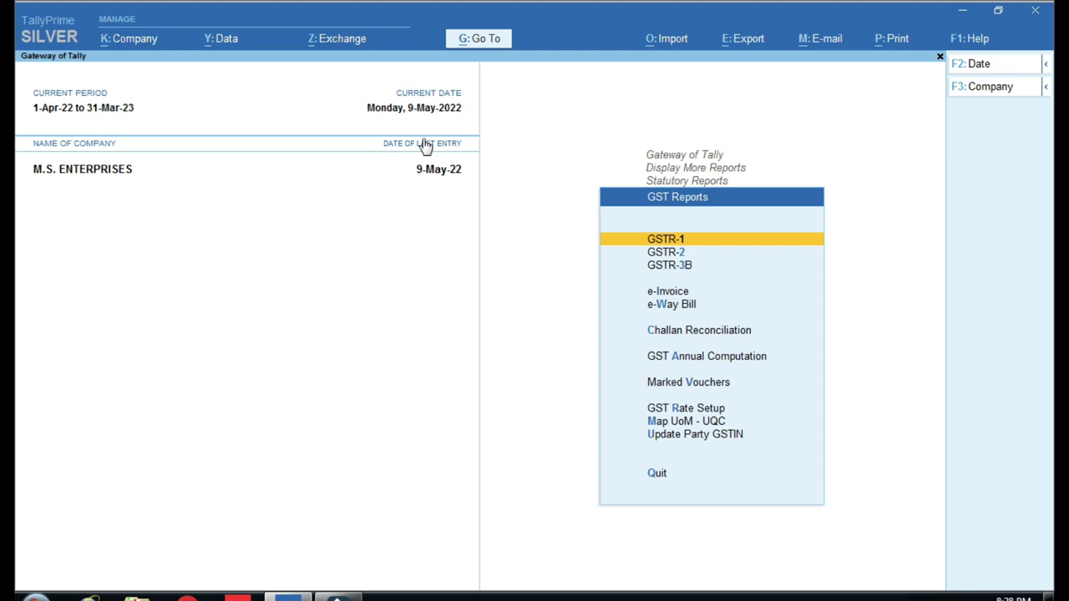
Examine the available GST reports, from GSTR-1 to e-Way Bill and the entries below, and return to the Gateway of Tally
{"action": "key", "text": "Down"}
{"action": "key", "text": "Down"}
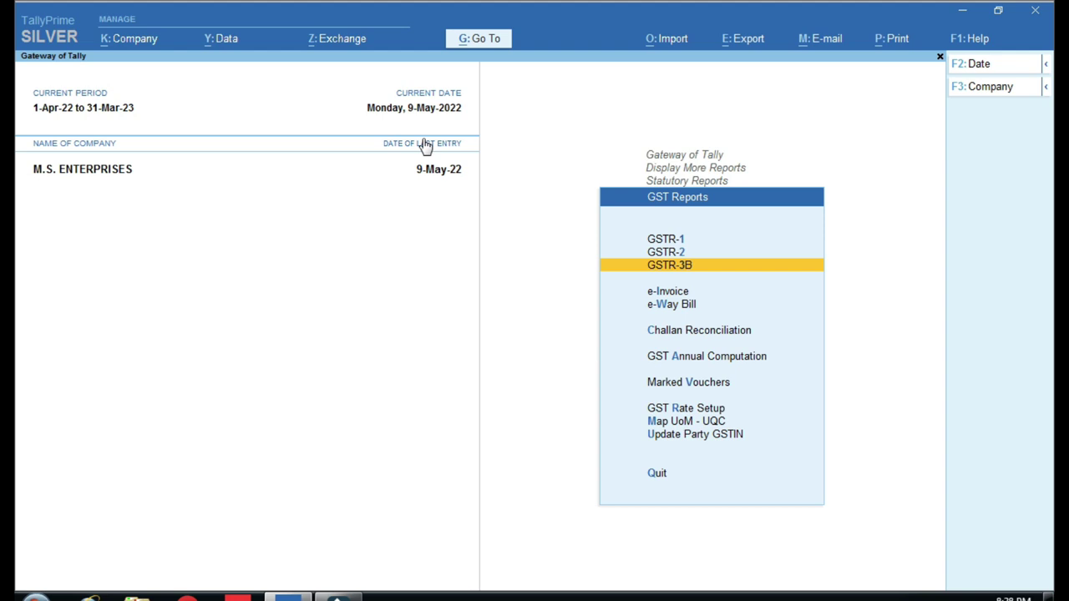
{"action": "key", "text": "Down"}
{"action": "key", "text": "Down"}
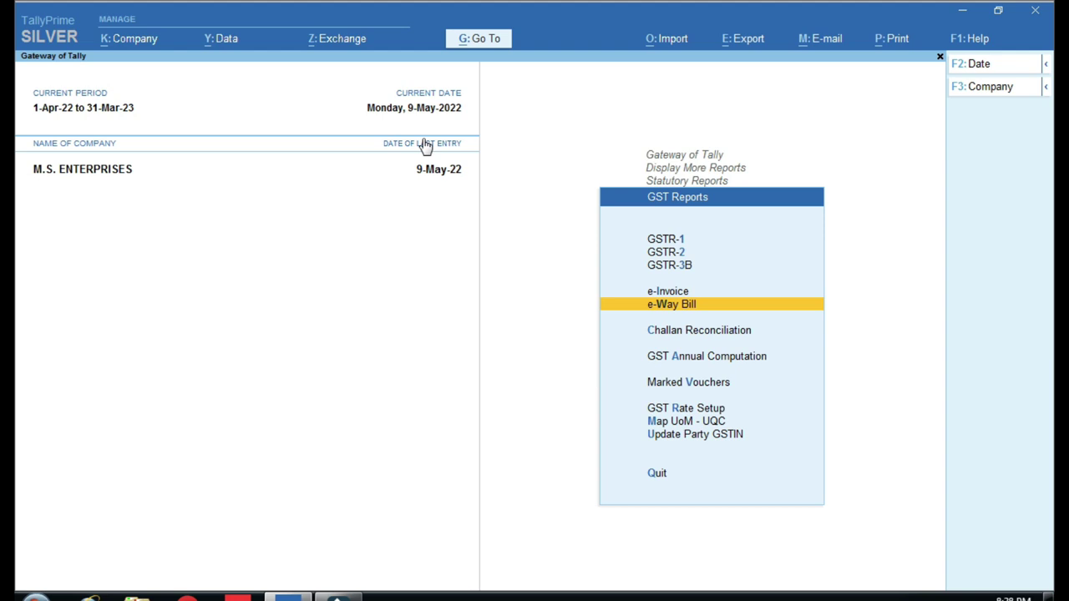
{"action": "key", "text": "ctrl"}
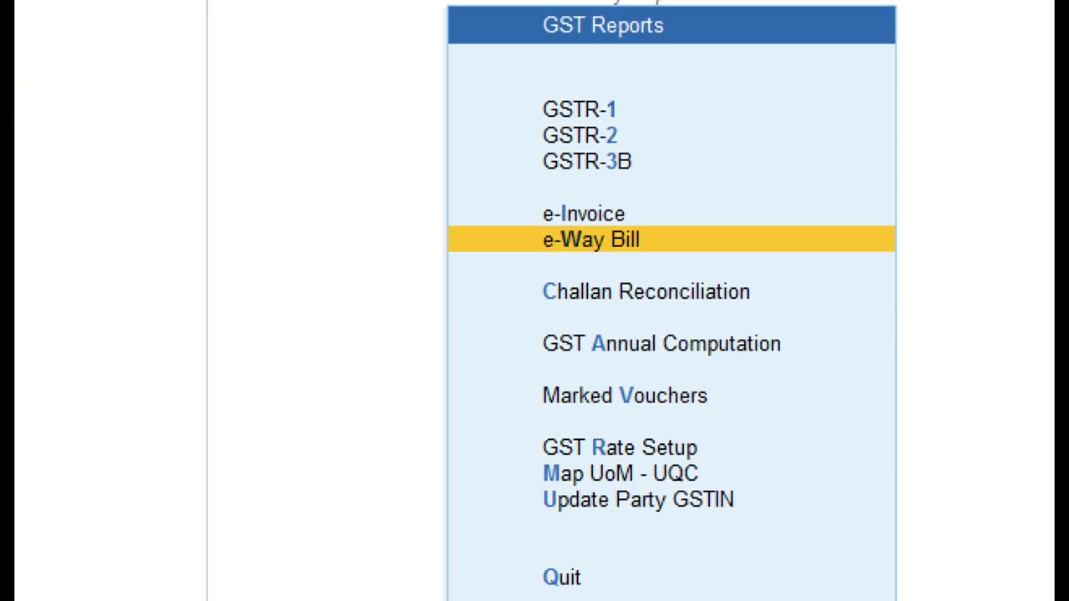
{"action": "left_click", "coordinate": [752, 367]}
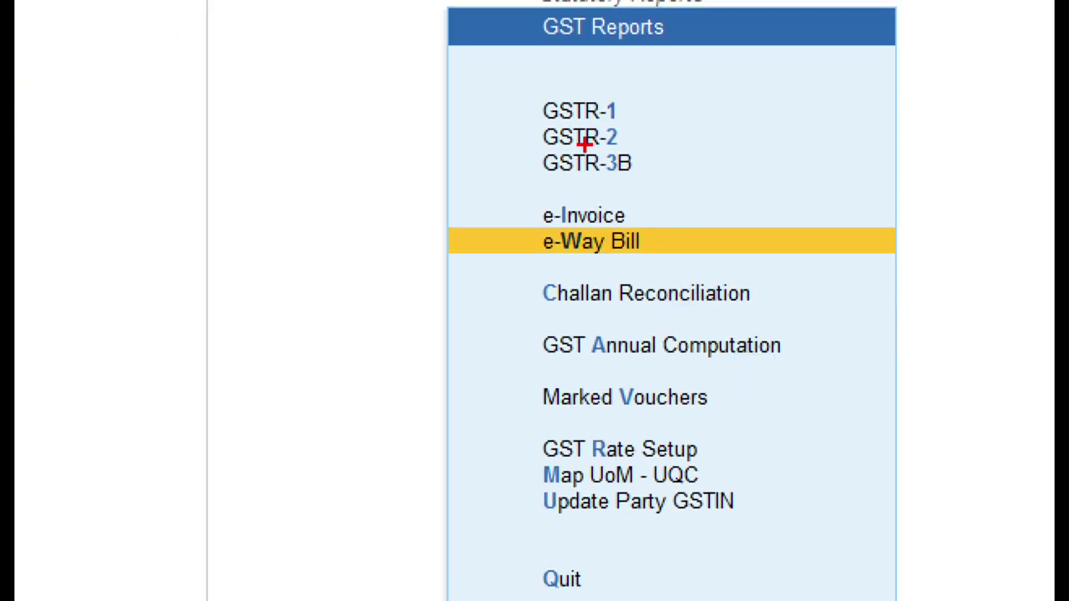
{"action": "left_click_drag", "start_coordinate": [491, 77], "coordinate": [491, 163]}
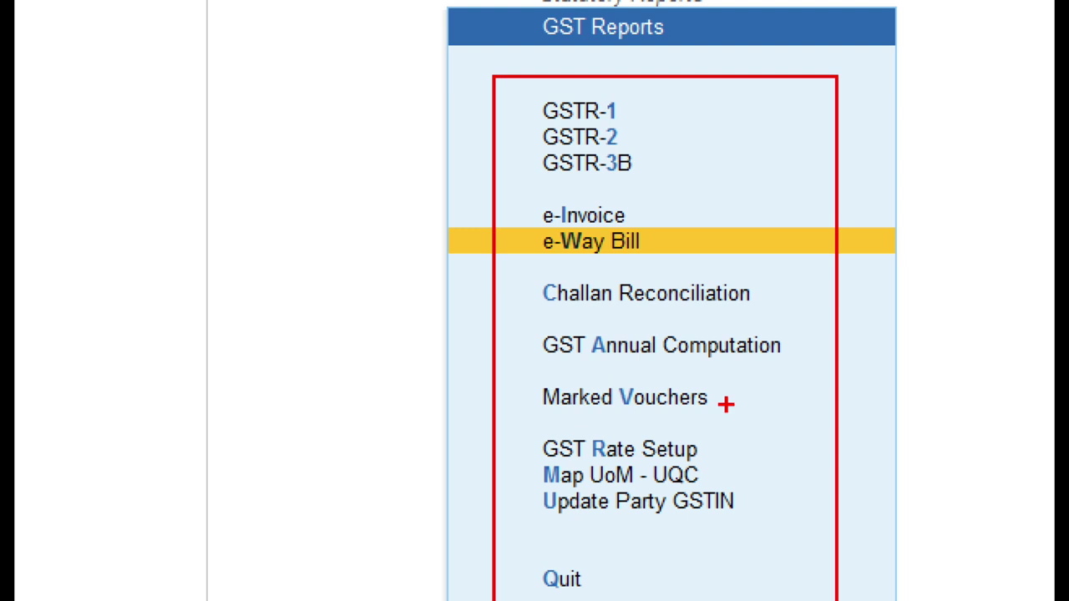
{"action": "left_click_drag", "start_coordinate": [725, 84], "coordinate": [556, 365]}
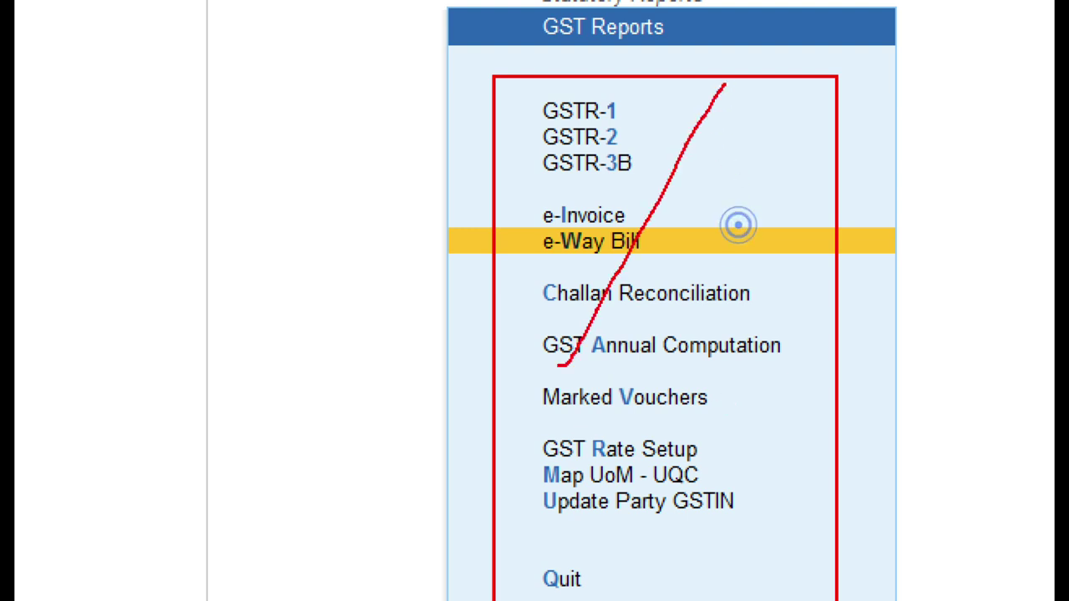
{"action": "left_click_drag", "start_coordinate": [527, 105], "coordinate": [789, 411]}
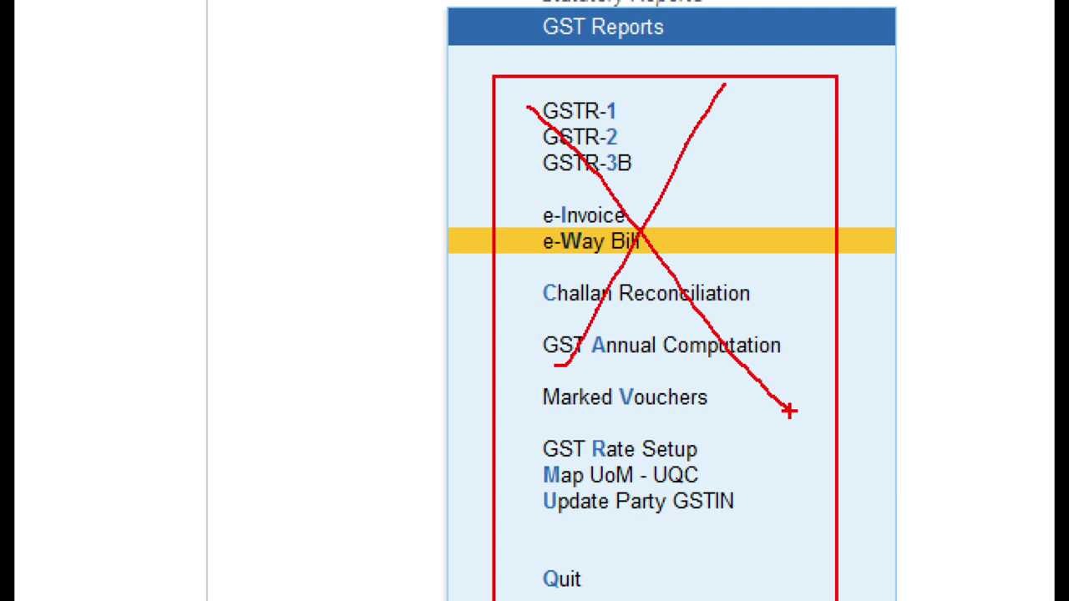
{"action": "key", "text": "Escape"}
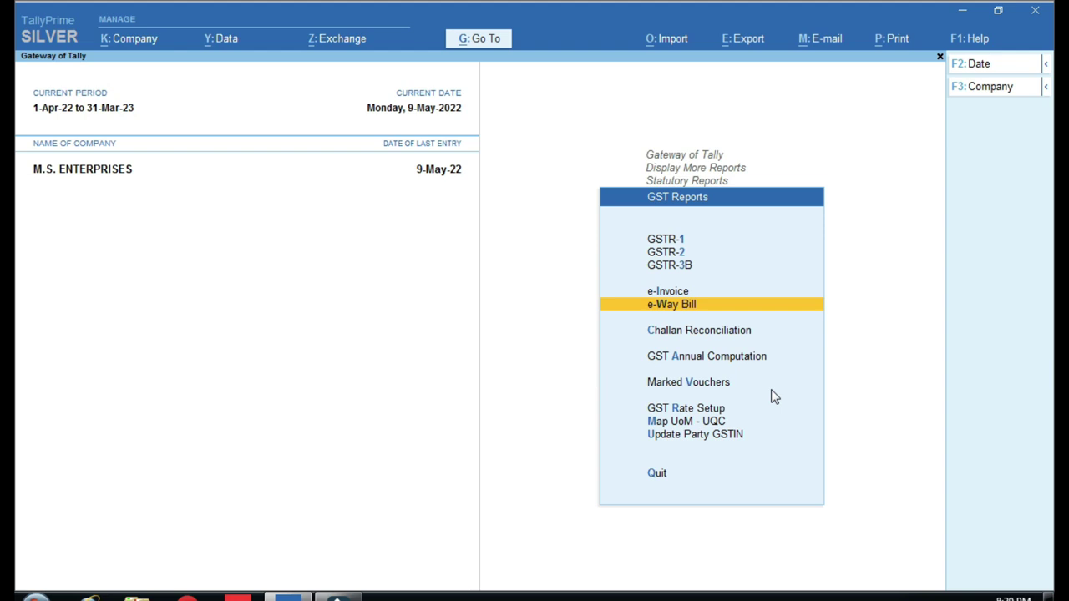
{"action": "key", "text": "Escape"}
{"action": "key", "text": "Escape"}
{"action": "key", "text": "Escape"}
{"action": "key", "text": "Escape"}
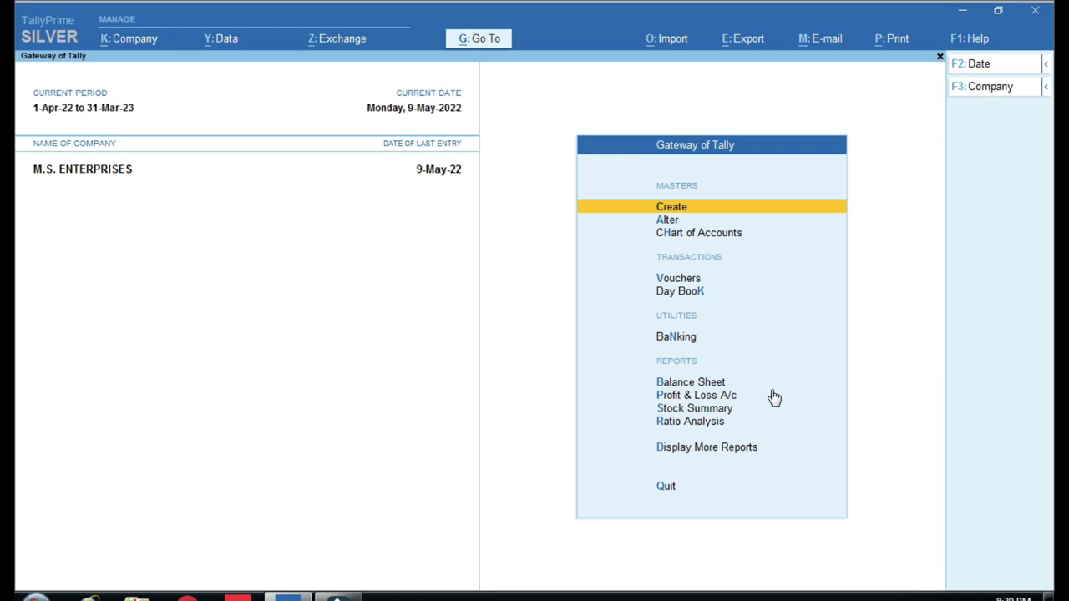
Open voucher entry and switch it to a Stock Journal voucher
{"action": "key", "text": "Down"}
{"action": "key", "text": "Down"}
{"action": "key", "text": "Down"}
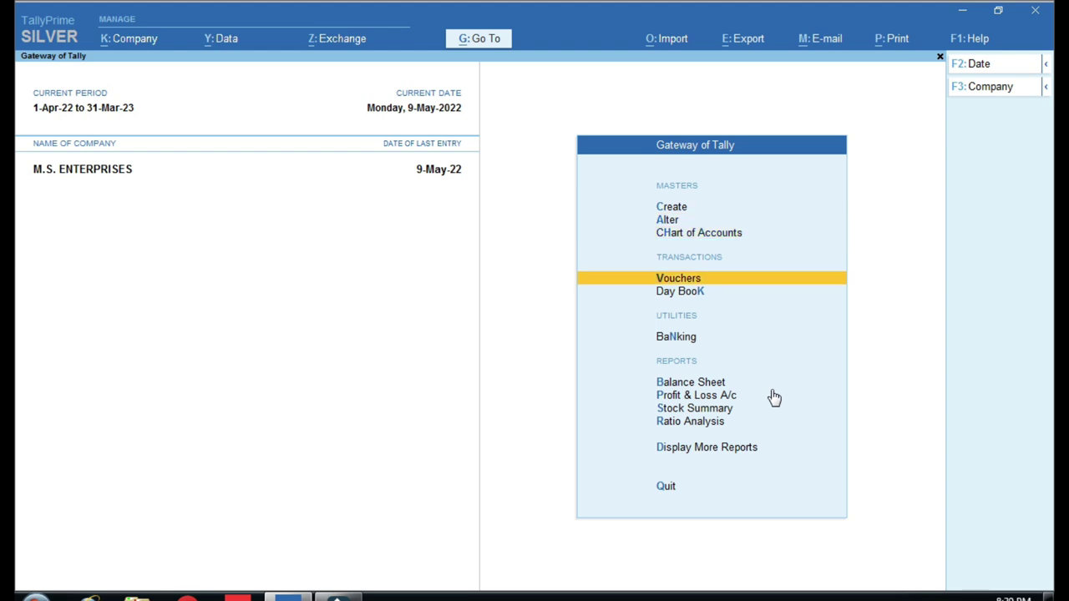
{"action": "key", "text": "Return"}
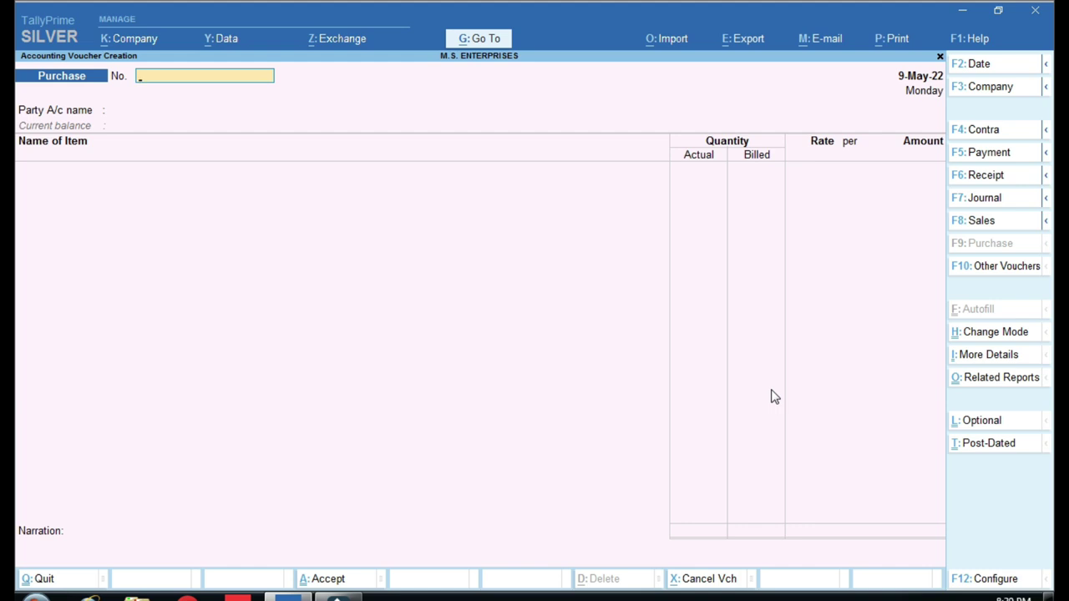
{"action": "key", "text": "alt+F7"}
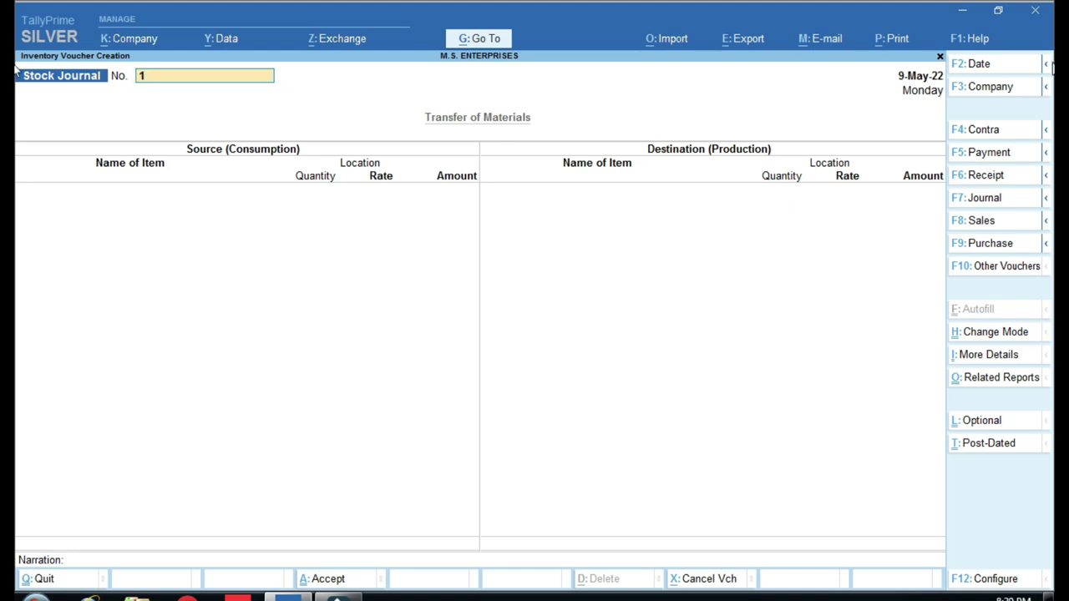
View the Stock Query for Keyboard With Wire Dell 120 from the stock journal's related reports and leave the voucher unsaved
{"action": "key", "text": "ctrl"}
{"action": "left_click", "coordinate": [1002, 425]}
{"action": "left_click", "coordinate": [981, 422]}
{"action": "left_click", "coordinate": [996, 380]}
{"action": "key", "text": "Return"}
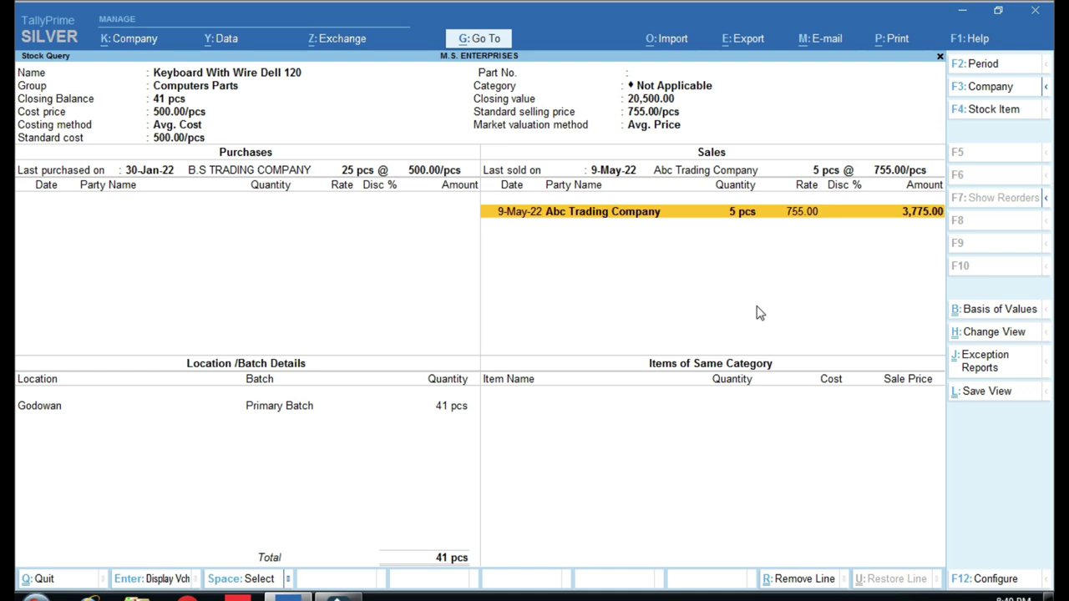
{"action": "key", "text": "Escape"}
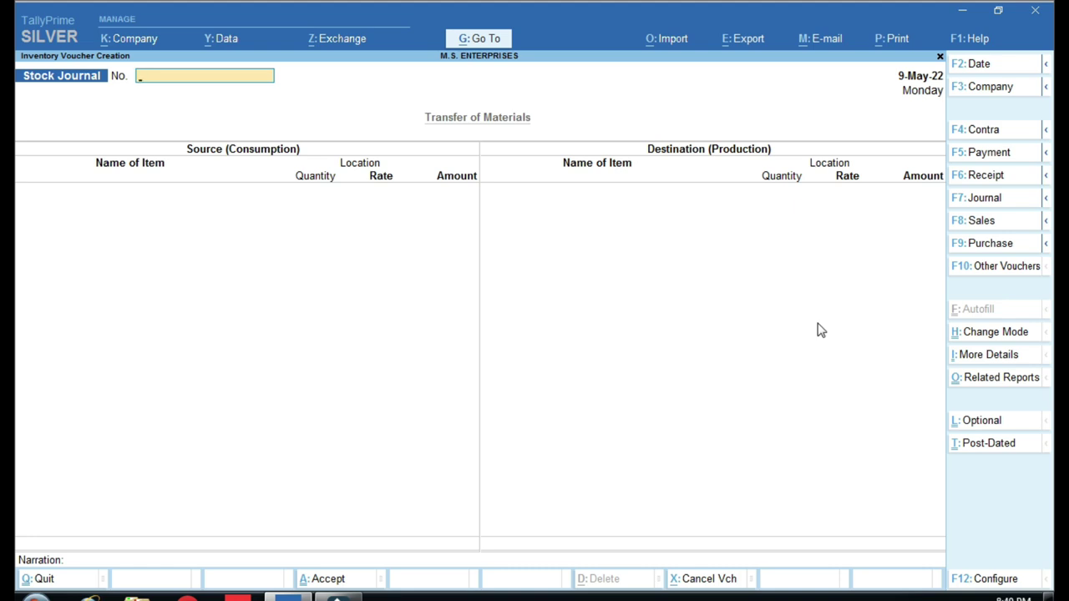
{"action": "key", "text": "Escape"}
Open the ledger vouchers of Abc Trading Company from the account books under Display More Reports
{"action": "key", "text": "Up"}
{"action": "key", "text": "Up"}
{"action": "key", "text": "Up"}
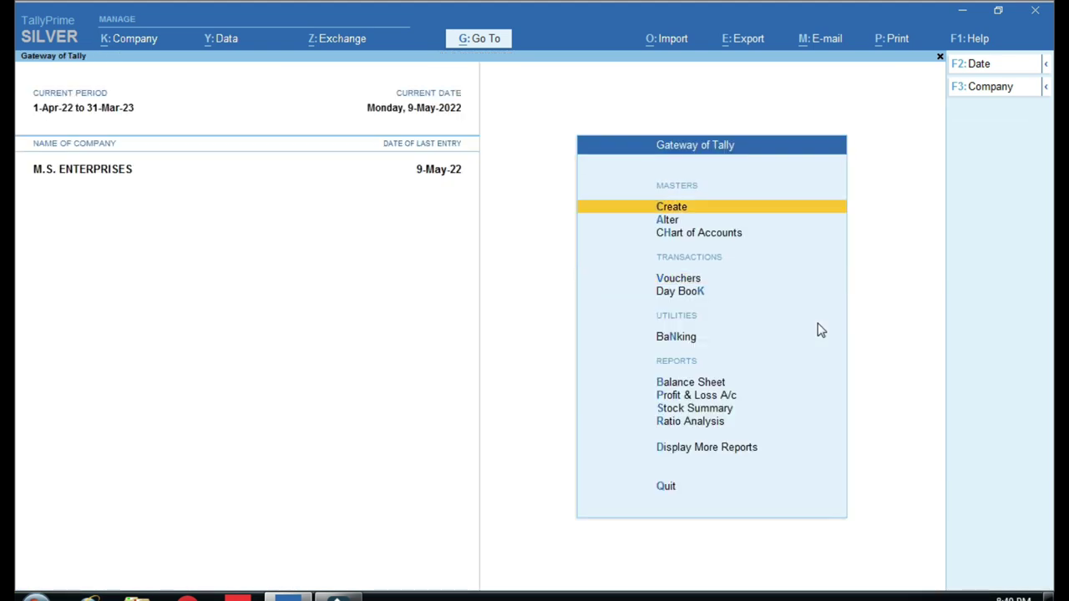
{"action": "key", "text": "Down"}
{"action": "key", "text": "Down"}
{"action": "key", "text": "Down"}
{"action": "key", "text": "Down"}
{"action": "key", "text": "Down"}
{"action": "key", "text": "Down"}
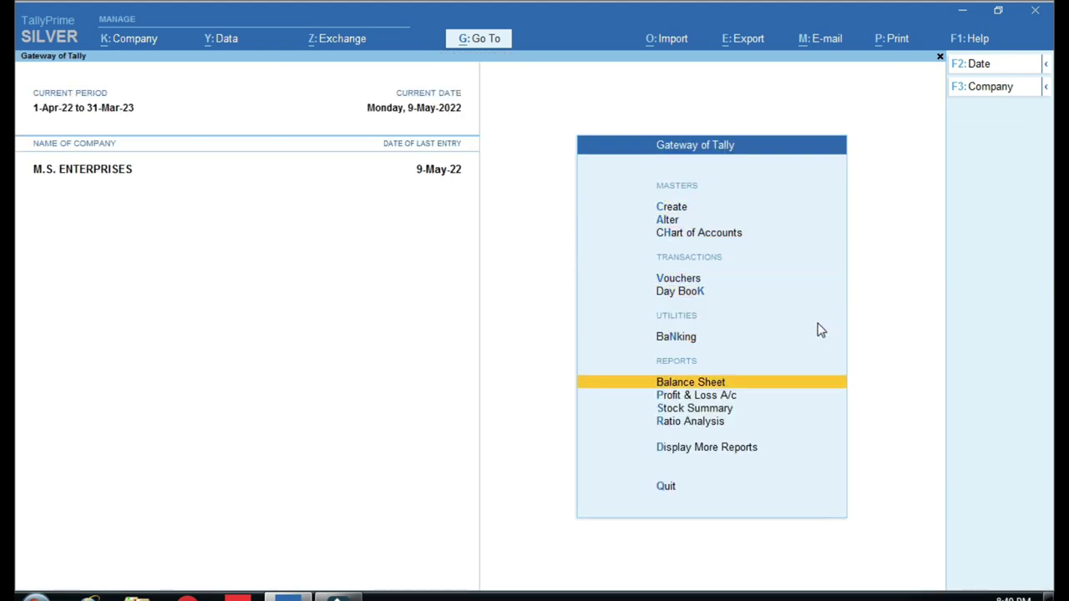
{"action": "key", "text": "Down"}
{"action": "key", "text": "Down"}
{"action": "key", "text": "Down"}
{"action": "key", "text": "Down"}
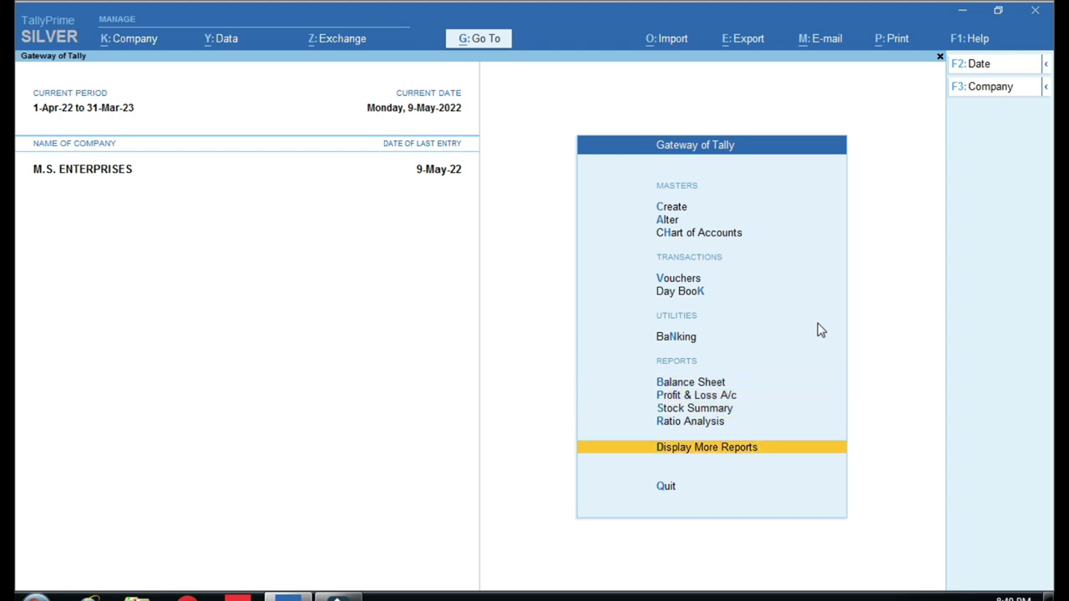
{"action": "key", "text": "Return"}
{"action": "key", "text": "Down"}
{"action": "key", "text": "Down"}
{"action": "key", "text": "Down"}
{"action": "key", "text": "Down"}
{"action": "key", "text": "Return"}
{"action": "key", "text": "Down"}
{"action": "key", "text": "Return"}
{"action": "key", "text": "Down"}
{"action": "key", "text": "Return"}
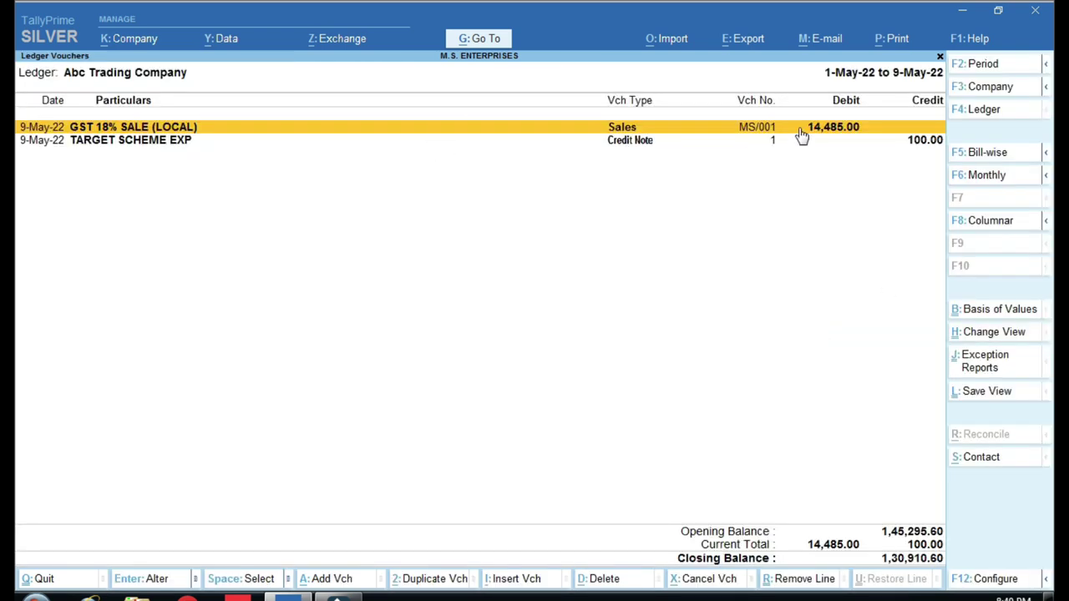
Show the ledger in columnar form, enabling address, voucher reference, GSTIN, tax numbers, PAN, CST, narration, quantity and alternate units
{"action": "key", "text": "ctrl"}
{"action": "key", "text": "ctrl"}
{"action": "left_click", "coordinate": [1005, 221]}
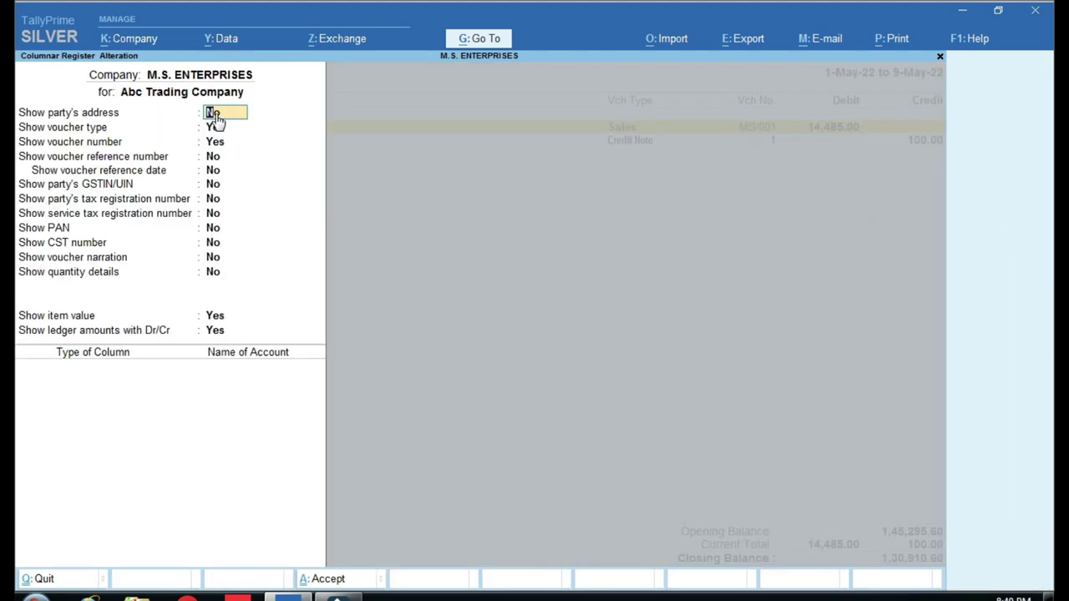
{"action": "key", "text": "ctrl"}
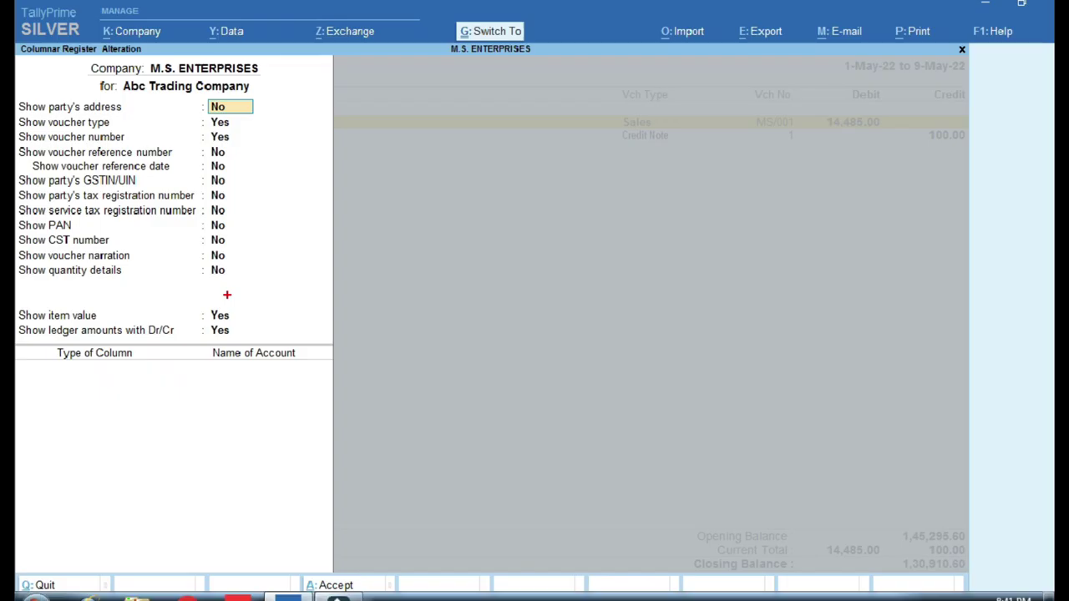
{"action": "type", "text": "y"}
{"action": "key", "text": "Return"}
{"action": "key", "text": "Return"}
{"action": "key", "text": "Return"}
{"action": "key", "text": "y"}
{"action": "key", "text": "Return"}
{"action": "key", "text": "y"}
{"action": "key", "text": "Return"}
{"action": "key", "text": "y"}
{"action": "key", "text": "Return"}
{"action": "key", "text": "y"}
{"action": "key", "text": "Return"}
{"action": "key", "text": "y"}
{"action": "key", "text": "Return"}
{"action": "key", "text": "y"}
{"action": "key", "text": "Return"}
{"action": "key", "text": "y"}
{"action": "key", "text": "Return"}
{"action": "key", "text": "y"}
{"action": "key", "text": "Return"}
{"action": "key", "text": "y"}
{"action": "key", "text": "Return"}
{"action": "key", "text": "Return"}
{"action": "key", "text": "Return"}
{"action": "key", "text": "Return"}
{"action": "key", "text": "Return"}
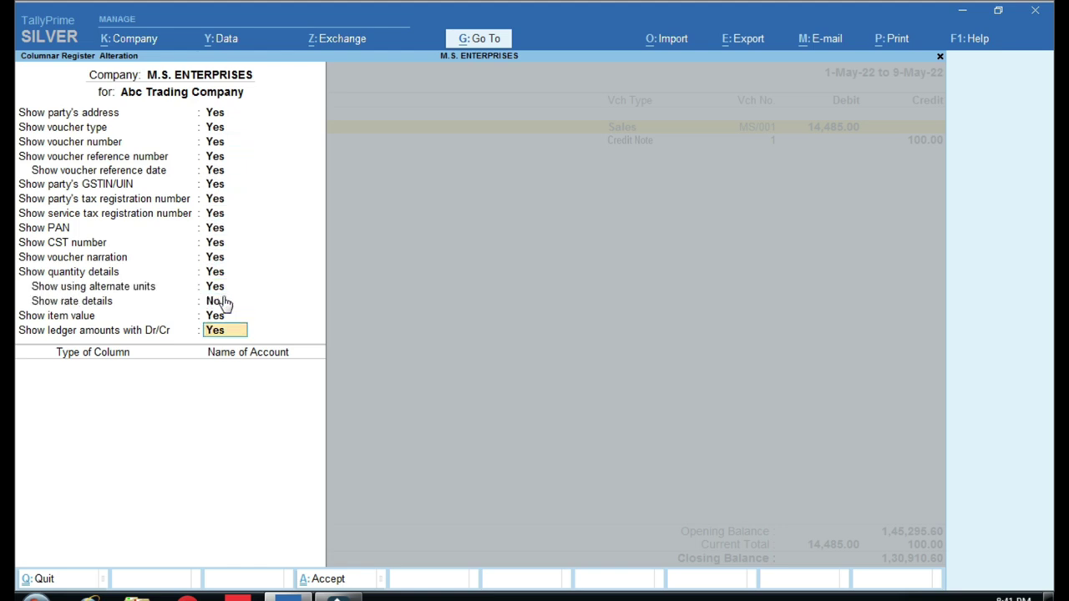
{"action": "key", "text": "Return"}
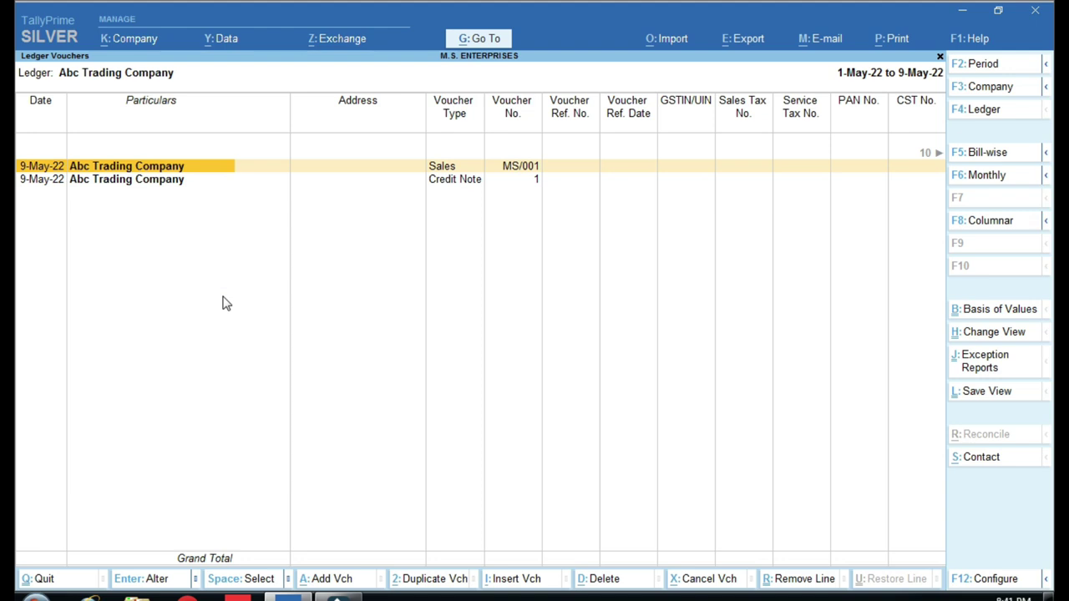
Examine the columnar ledger's columns from the address across to TARGET SCHEME EXP
{"action": "key", "text": "ctrl"}
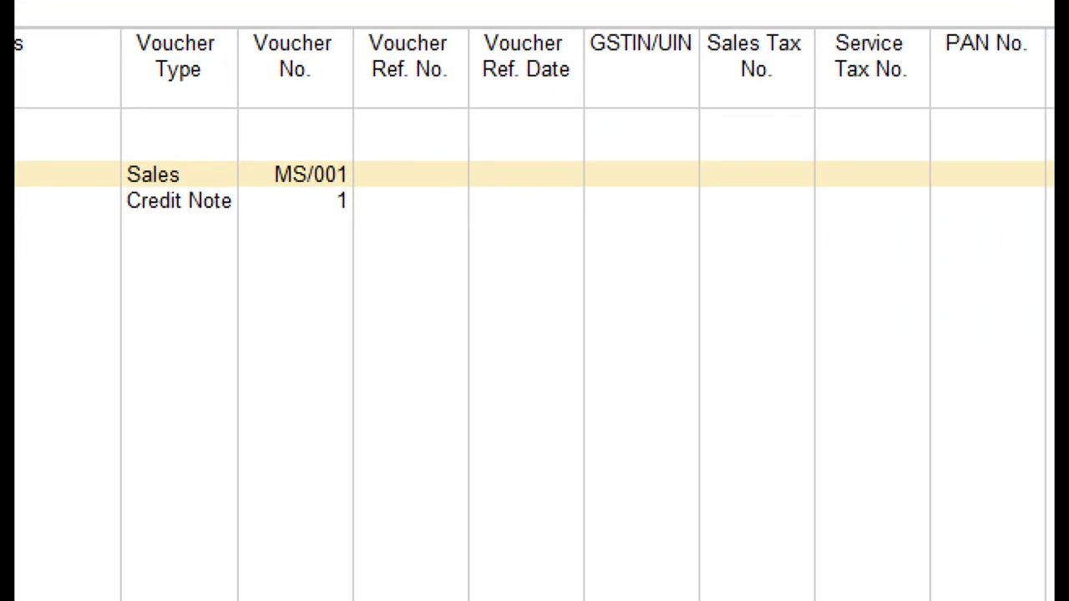
{"action": "key", "text": "Right"}
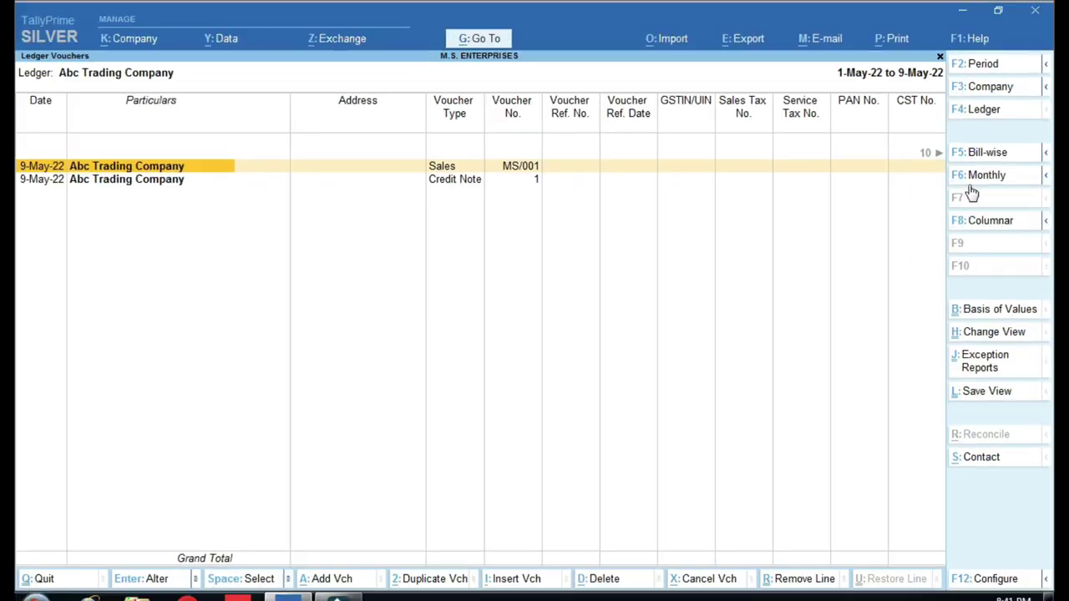
{"action": "key", "text": "Right"}
{"action": "key", "text": "Right"}
{"action": "key", "text": "Right"}
{"action": "key", "text": "Right"}
{"action": "key", "text": "Right"}
{"action": "key", "text": "Right"}
{"action": "key", "text": "Right"}
{"action": "key", "text": "Right"}
{"action": "key", "text": "Right"}
{"action": "key", "text": "Right"}
{"action": "key", "text": "Right"}
{"action": "key", "text": "Right"}
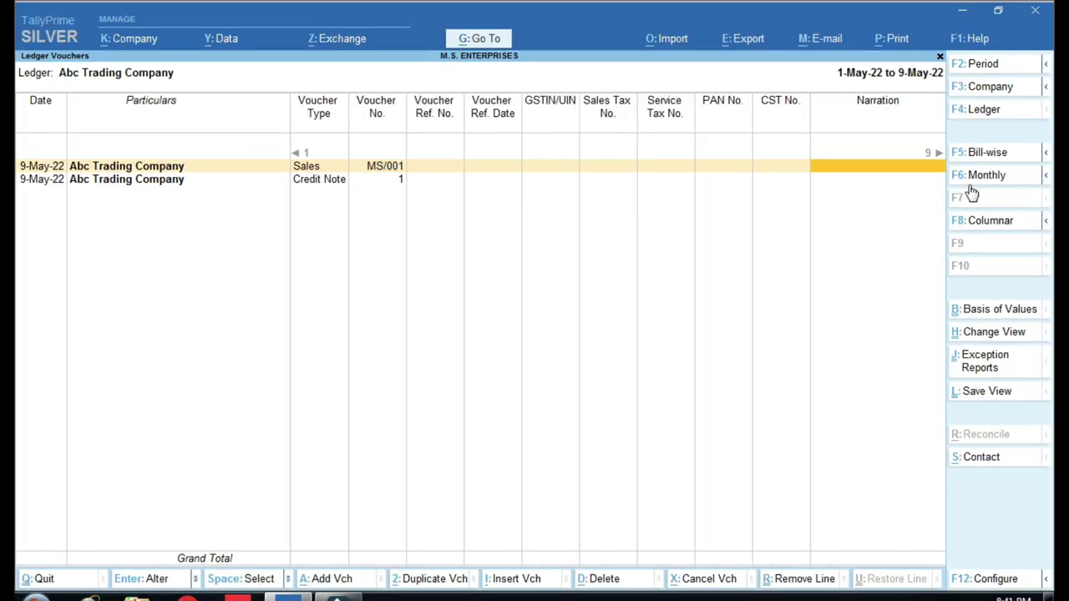
{"action": "key", "text": "Right"}
{"action": "key", "text": "Right"}
{"action": "key", "text": "Right"}
{"action": "key", "text": "Right"}
{"action": "key", "text": "Right"}
{"action": "key", "text": "Right"}
{"action": "key", "text": "Right"}
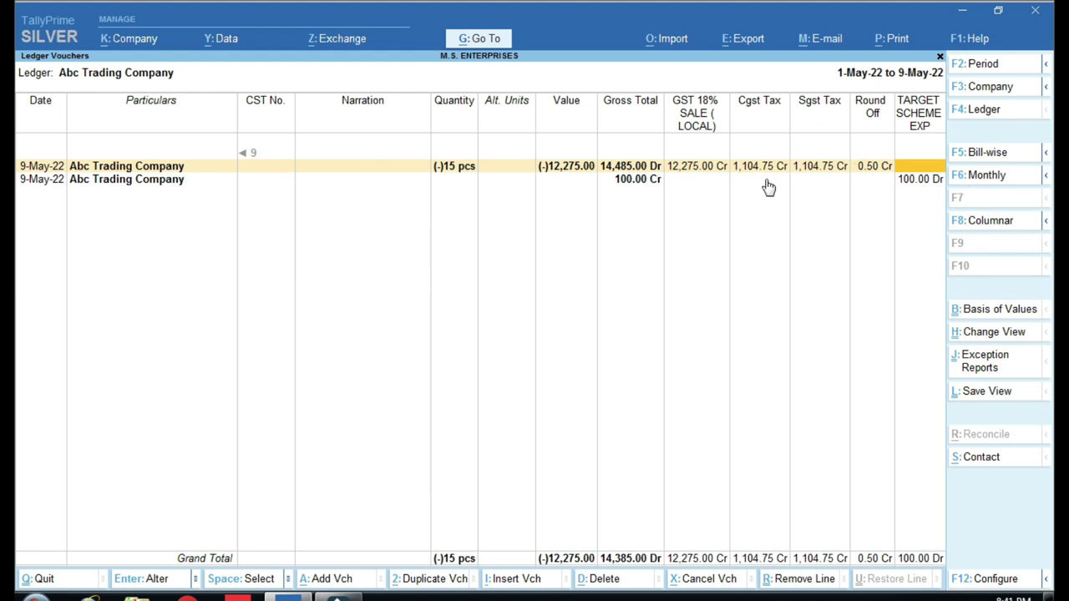
Change the view of the Abc Trading Company ledger to Bill-wise Details
{"action": "key", "text": "ctrl"}
{"action": "left_click", "coordinate": [994, 334]}
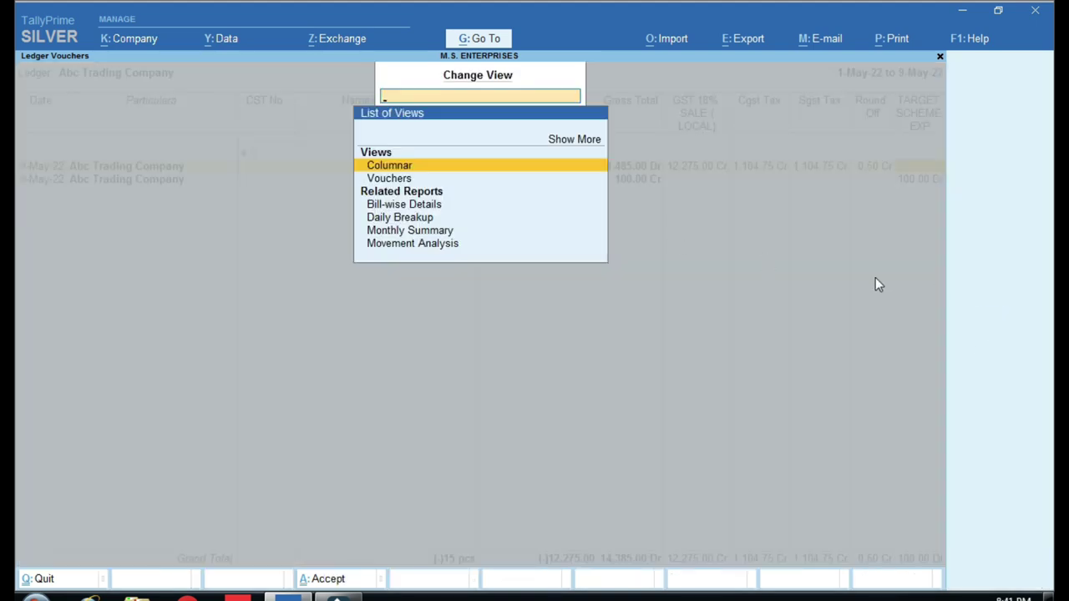
{"action": "key", "text": "Down"}
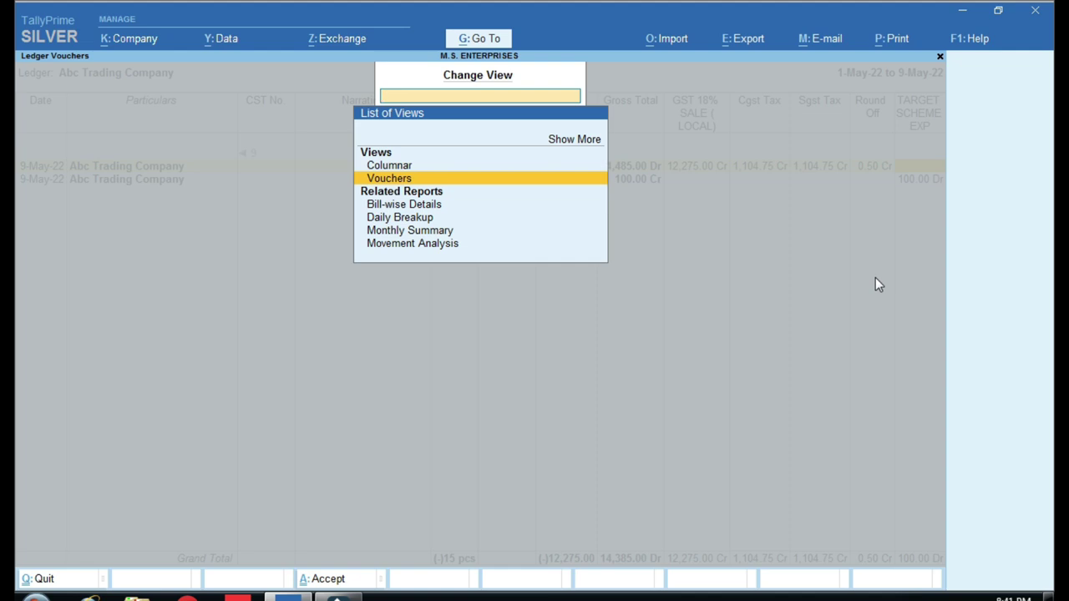
{"action": "key", "text": "Down"}
{"action": "key", "text": "Down"}
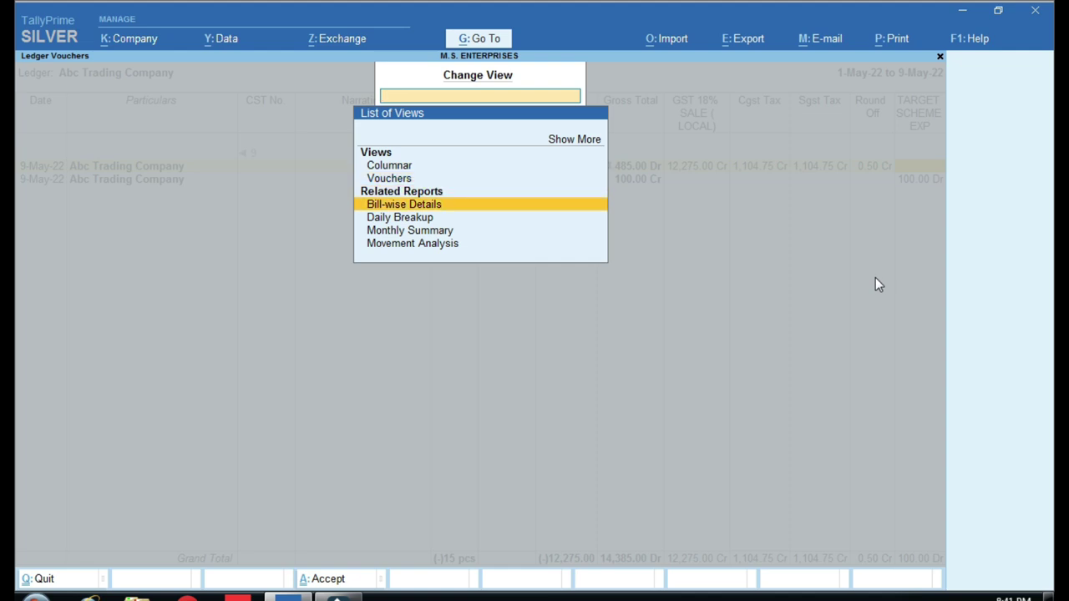
{"action": "key", "text": "Return"}
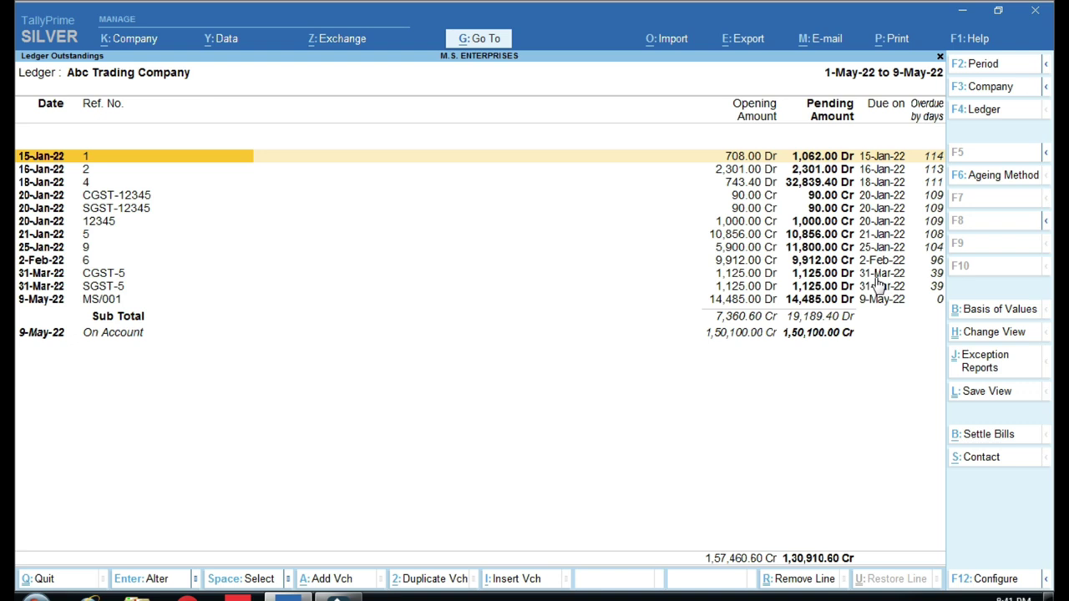
Generate a receipt voucher dated 9-May-22 through Bank of Baroda to settle Abc Trading Company's bill 1, and leave it unsaved
{"action": "left_click", "coordinate": [1001, 435]}
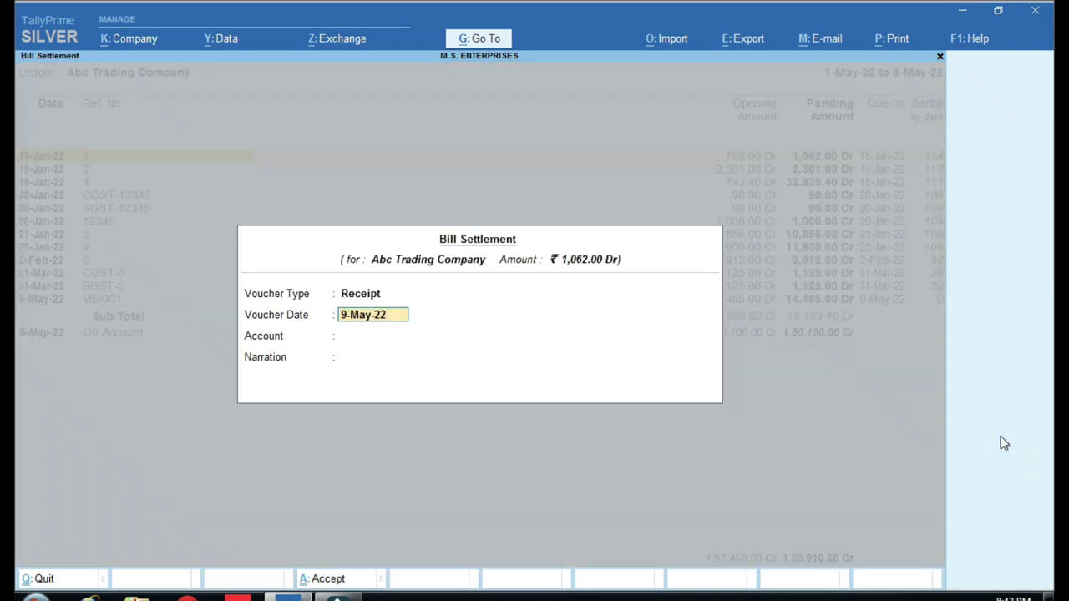
{"action": "key", "text": "Return"}
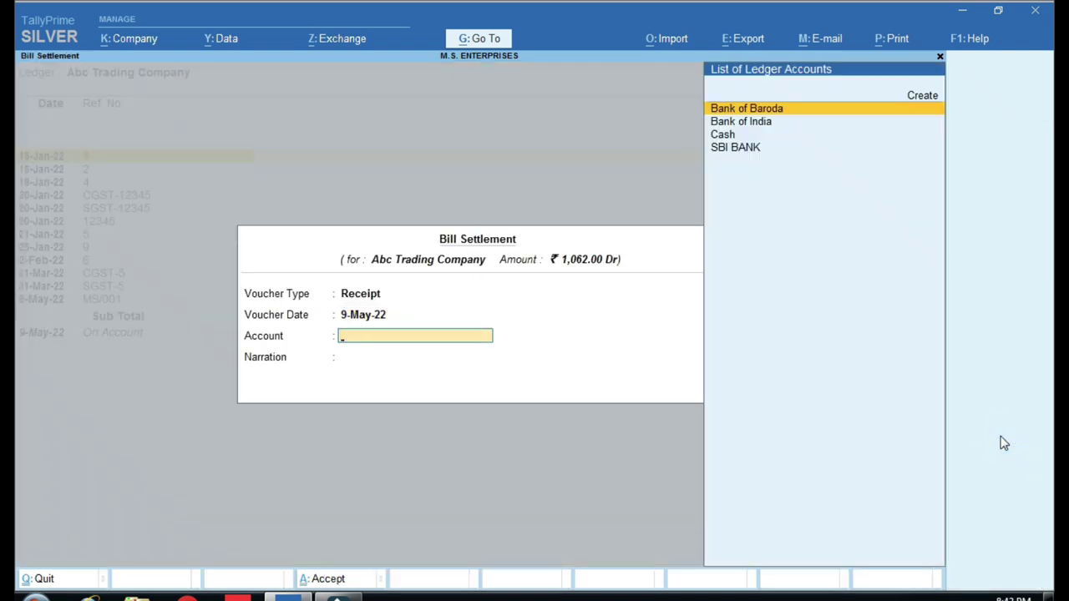
{"action": "key", "text": "Return"}
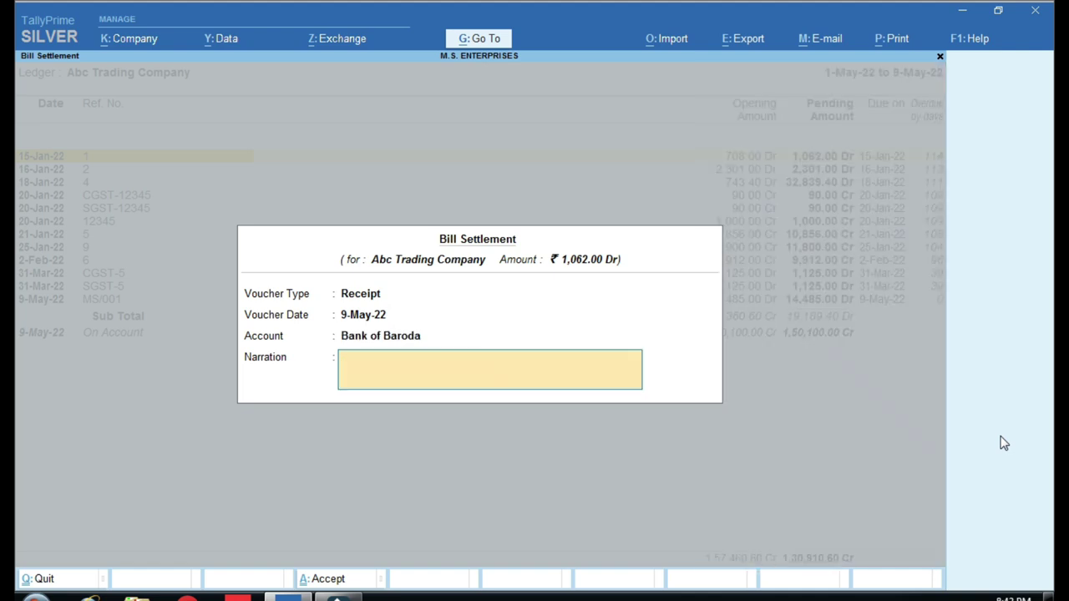
{"action": "key", "text": "Return"}
{"action": "key", "text": "Return"}
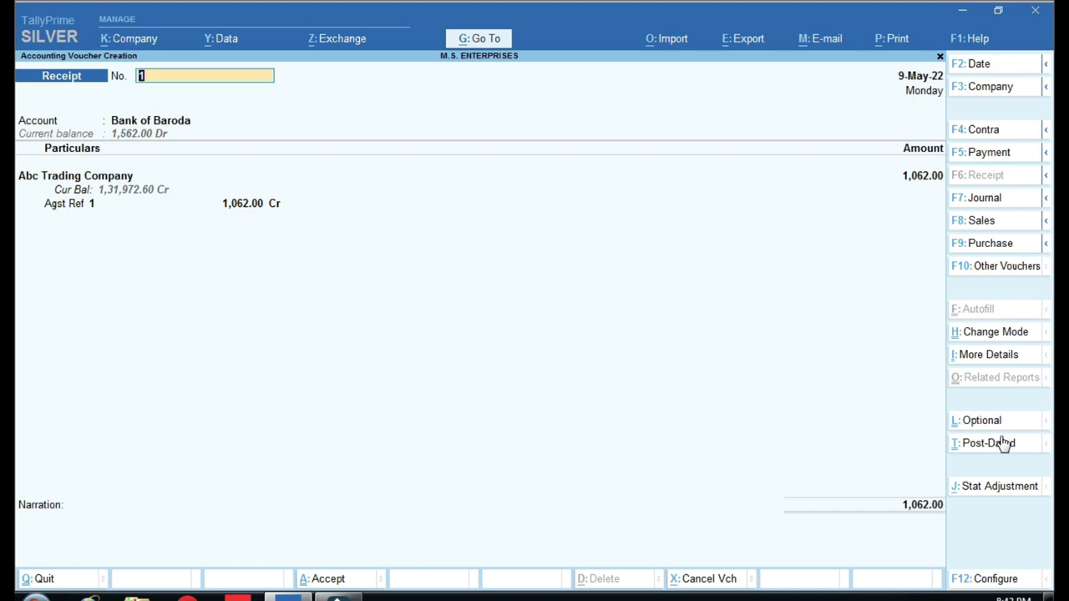
{"action": "key", "text": "Escape"}
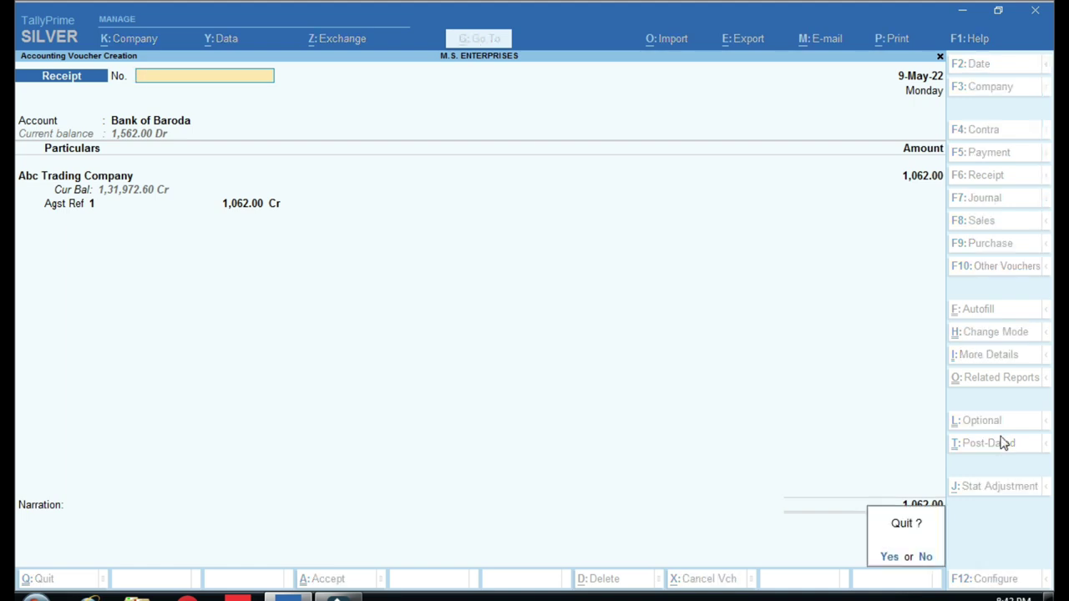
{"action": "key", "text": "Return"}
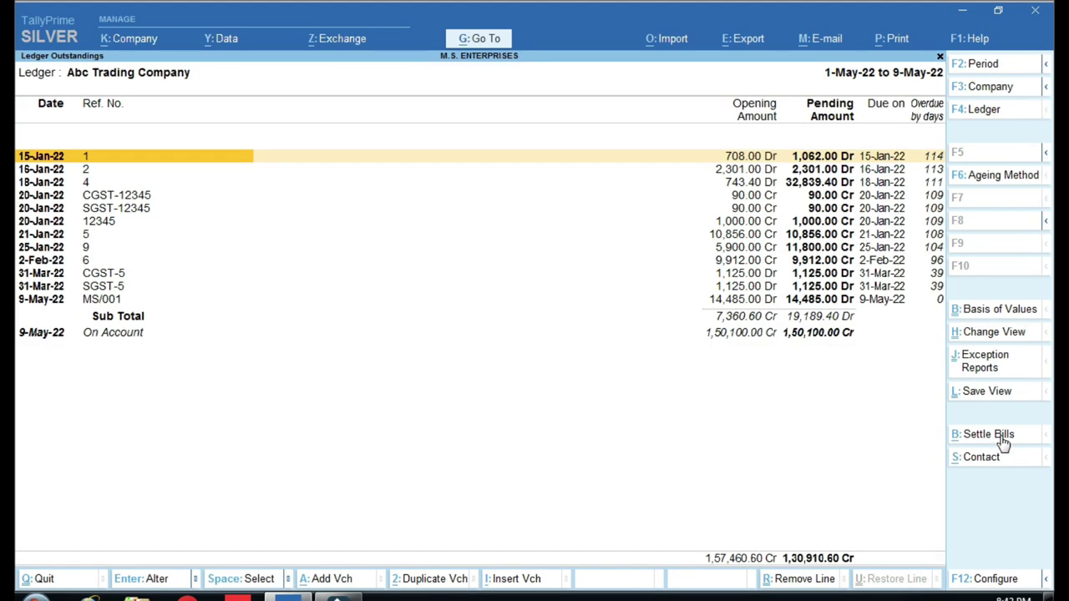
View the contact details of the Abc Trading Company ledger and return to the Gateway of Tally
{"action": "left_click", "coordinate": [999, 458]}
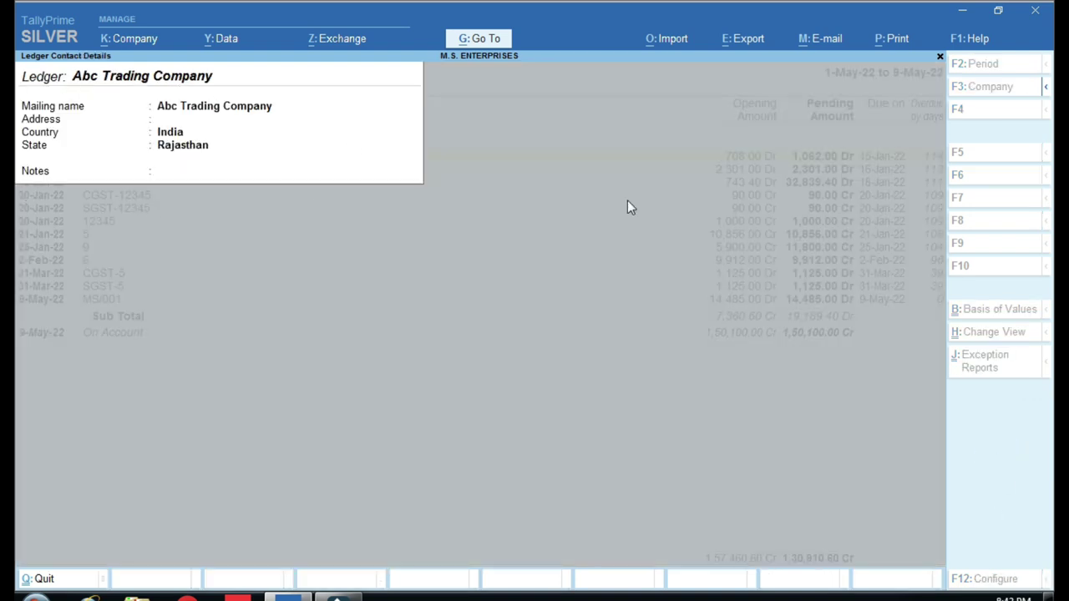
{"action": "key", "text": "Escape"}
{"action": "key", "text": "Escape"}
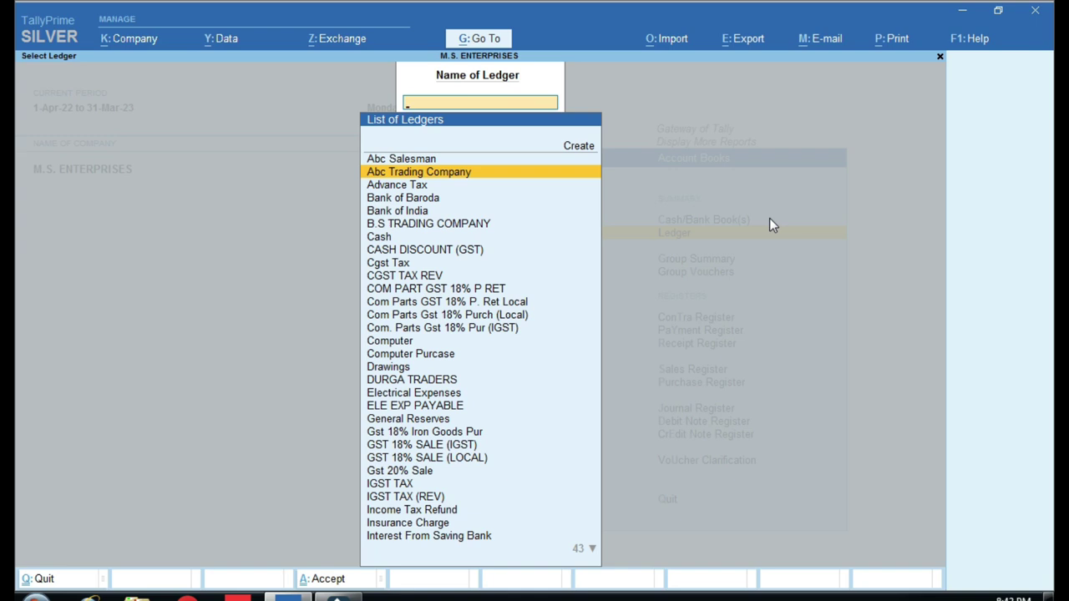
{"action": "key", "text": "Escape"}
{"action": "key", "text": "Escape"}
{"action": "key", "text": "Escape"}
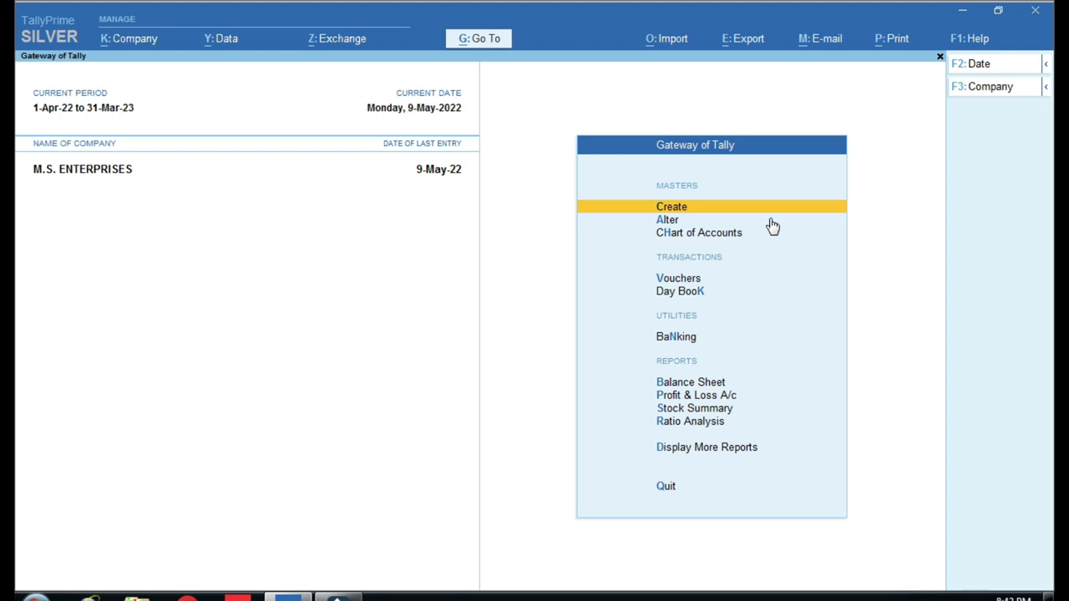
Open the voucher creation screen from Transactions and quit it without recording an entry
{"action": "key", "text": "Down"}
{"action": "key", "text": "Down"}
{"action": "key", "text": "Down"}
{"action": "key", "text": "Down"}
{"action": "key", "text": "Up"}
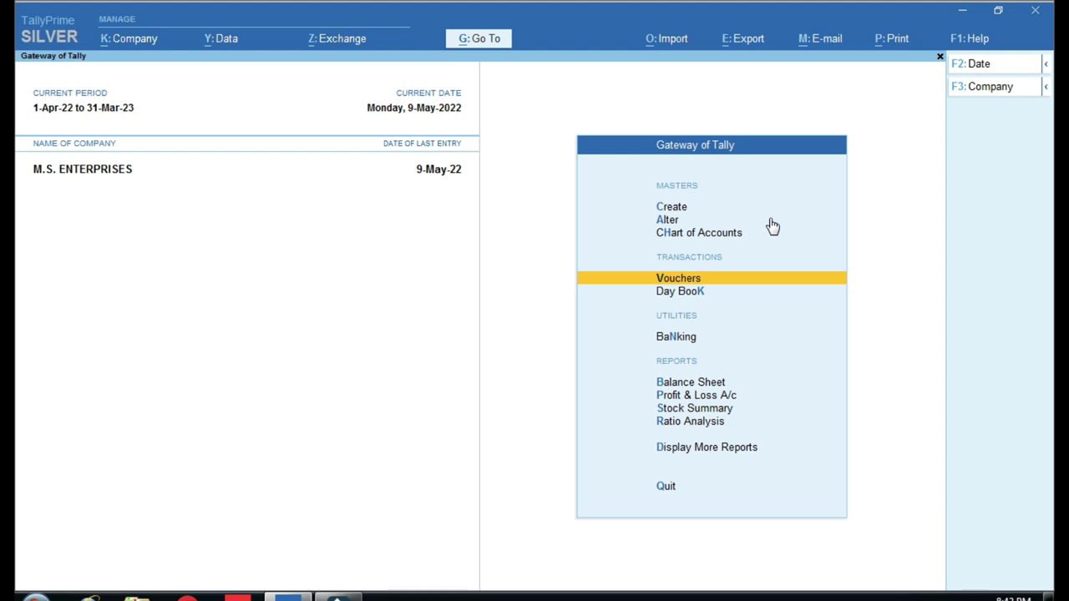
{"action": "key", "text": "Return"}
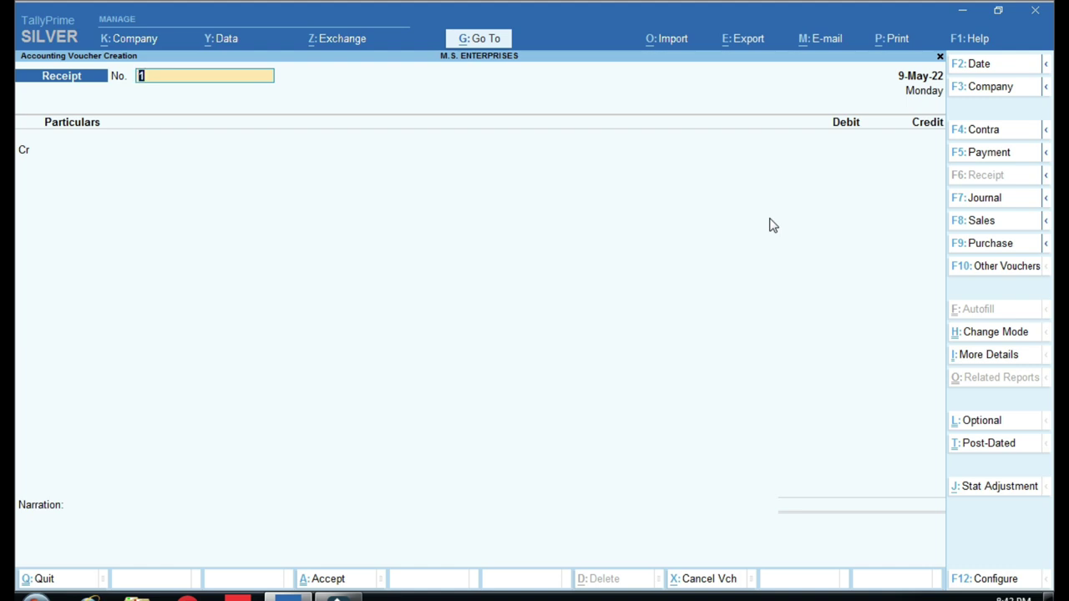
{"action": "key", "text": "Escape"}
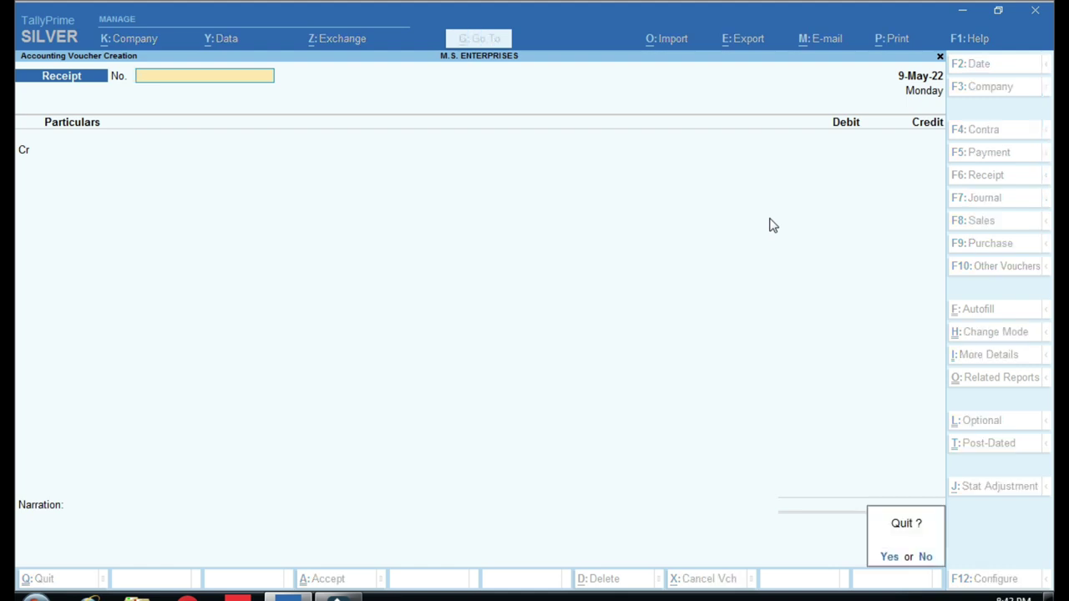
{"action": "key", "text": "y"}
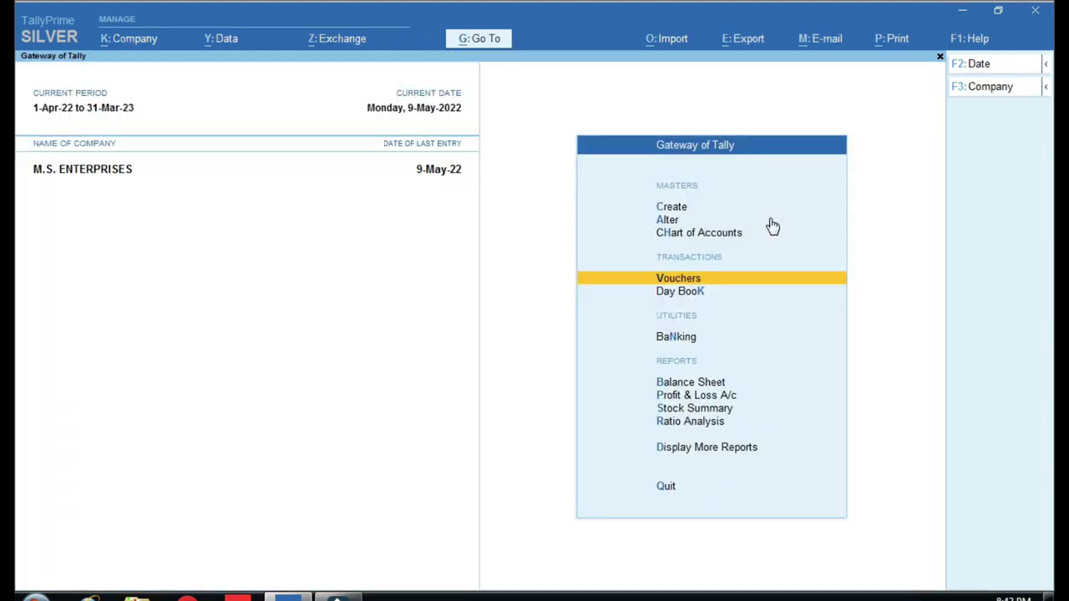
View the Trial Balance under Display More Reports and return to the list of reports
{"action": "key", "text": "Escape"}
{"action": "key", "text": "n"}
{"action": "key", "text": "Down"}
{"action": "key", "text": "Down"}
{"action": "key", "text": "Down"}
{"action": "key", "text": "Down"}
{"action": "key", "text": "Down"}
{"action": "key", "text": "Down"}
{"action": "key", "text": "Down"}
{"action": "key", "text": "Down"}
{"action": "key", "text": "Down"}
{"action": "key", "text": "Down"}
{"action": "key", "text": "Down"}
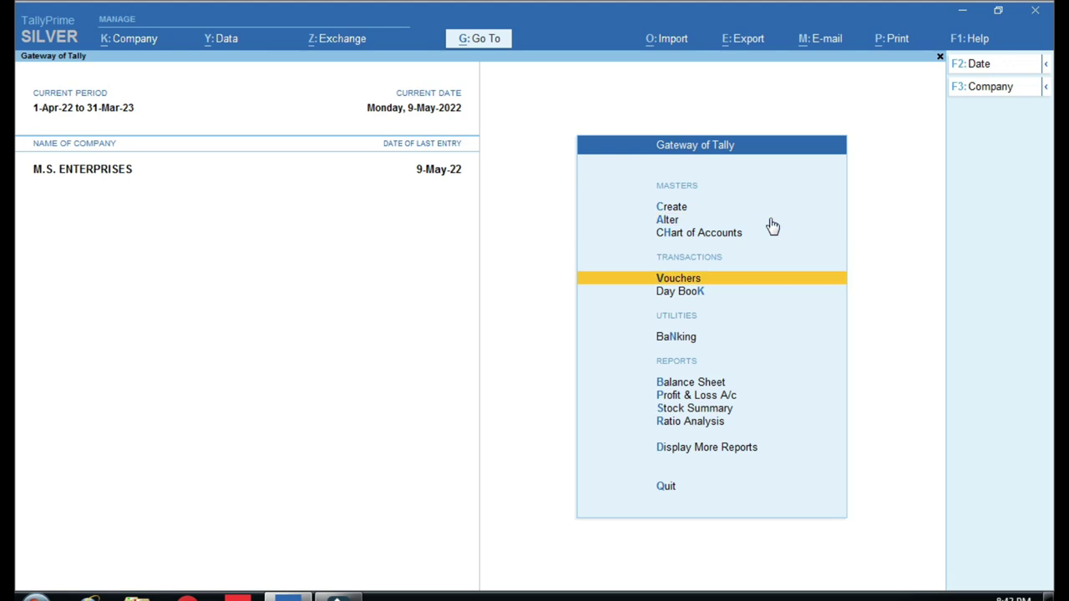
{"action": "key", "text": "Up"}
{"action": "key", "text": "Return"}
{"action": "key", "text": "Return"}
{"action": "key", "text": "Down"}
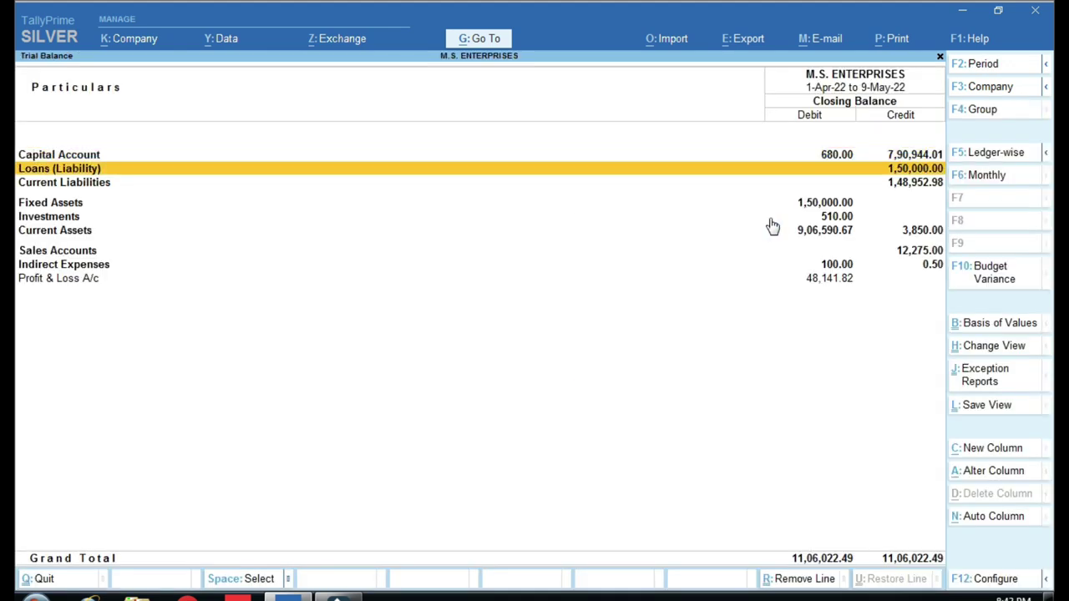
{"action": "key", "text": "Escape"}
Open the list of GST Reports under Statutory Reports
{"action": "key", "text": "Down"}
{"action": "key", "text": "Down"}
{"action": "key", "text": "Down"}
{"action": "key", "text": "Down"}
{"action": "key", "text": "Down"}
{"action": "key", "text": "Down"}
{"action": "key", "text": "Down"}
{"action": "key", "text": "Down"}
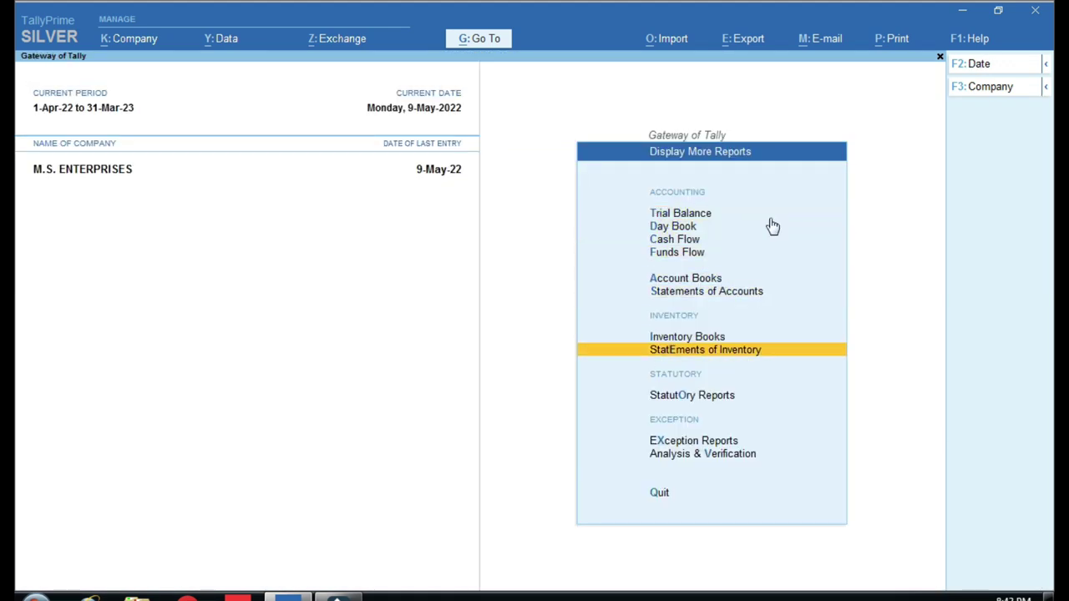
{"action": "key", "text": "Return"}
{"action": "key", "text": "Down"}
{"action": "key", "text": "Up"}
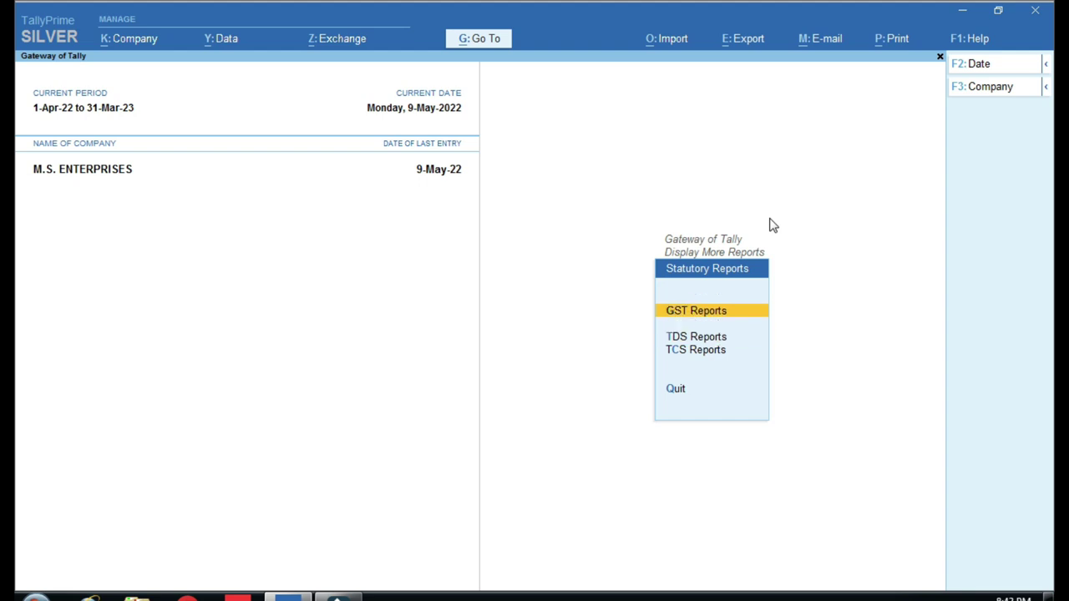
{"action": "key", "text": "Return"}
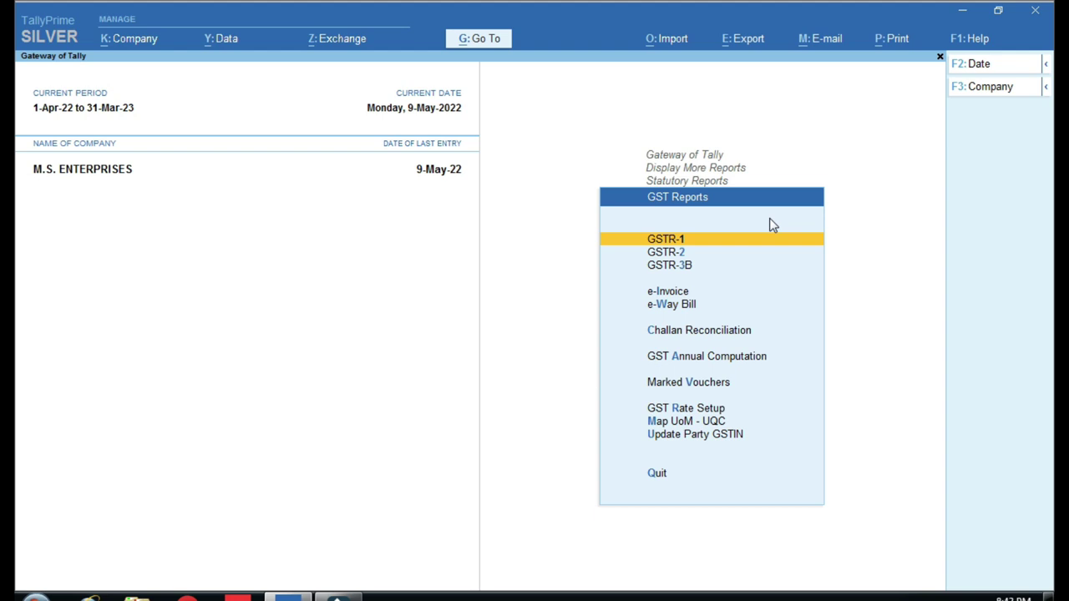
Open the GSTR-1 report and set its period to end on 9-5-2022
{"action": "key", "text": "Return"}
{"action": "key", "text": "F2"}
{"action": "key", "text": "Return"}
{"action": "type", "text": "9-5-2022"}
{"action": "key", "text": "Return"}
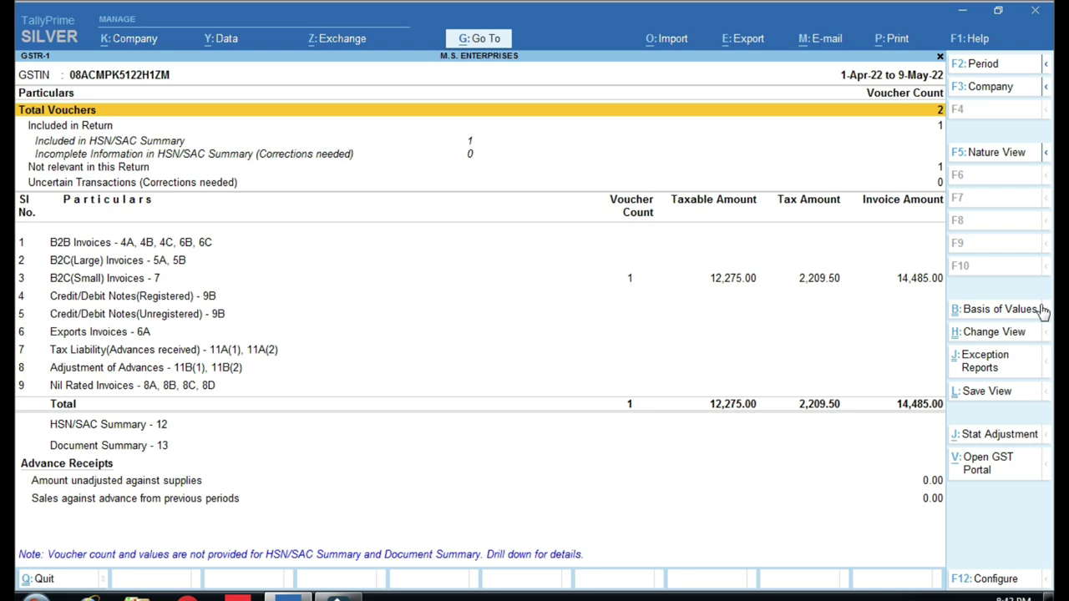
Compare the Nature View and Return View of GSTR-1, locate the GST portal option, and return to the Gateway of Tally
{"action": "left_click", "coordinate": [1002, 162]}
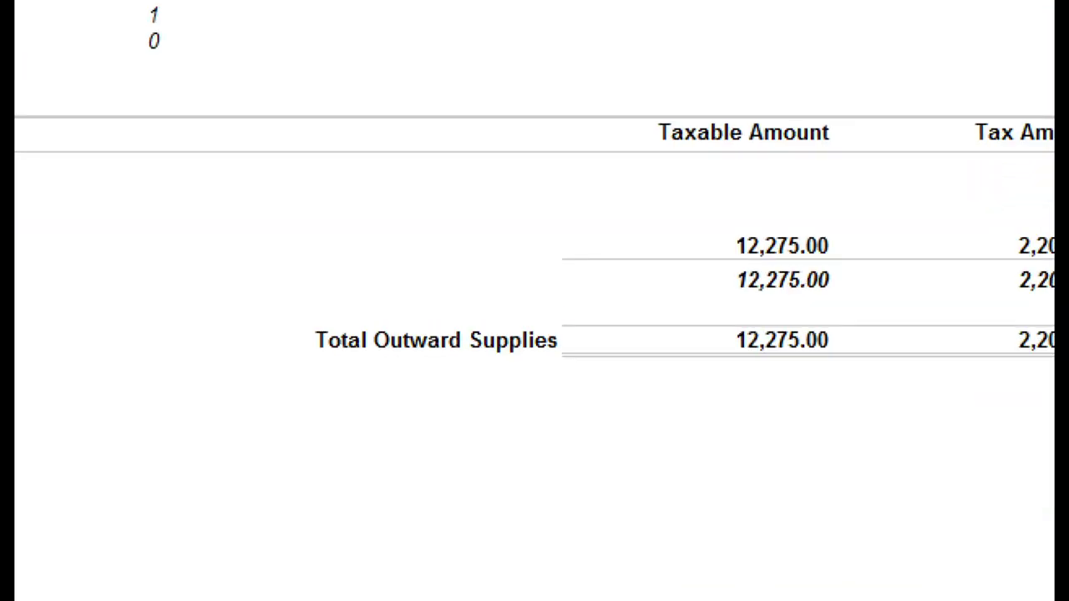
{"action": "mouse_move", "coordinate": [692, 193]}
{"action": "left_mouse_down"}
{"action": "mouse_move", "coordinate": [804, 306]}
{"action": "mouse_move", "coordinate": [872, 314]}
{"action": "left_mouse_up"}
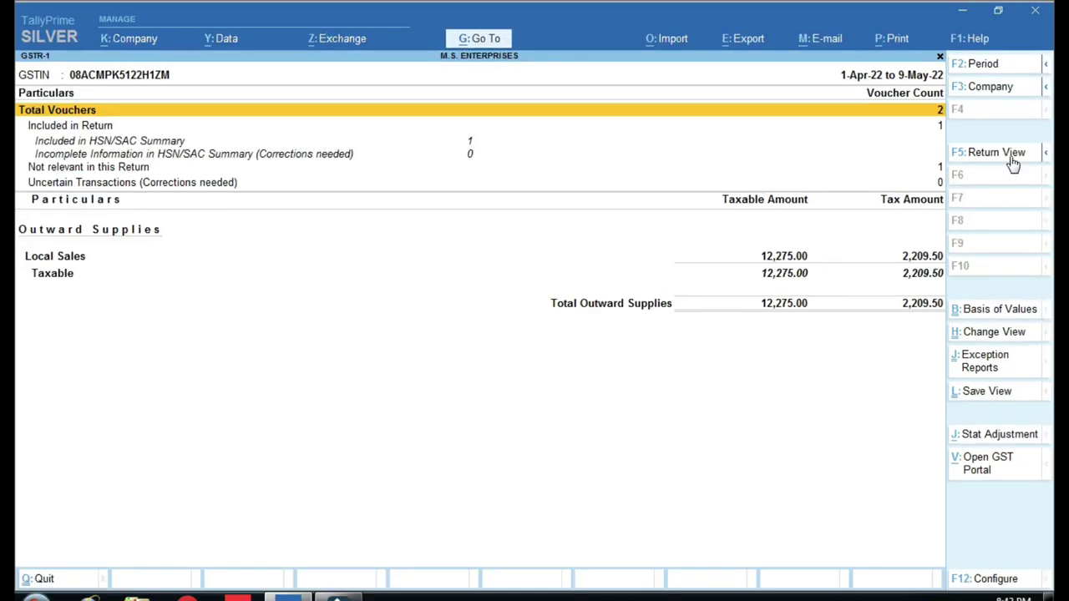
{"action": "left_click", "coordinate": [1003, 159]}
{"action": "key", "text": "ctrl"}
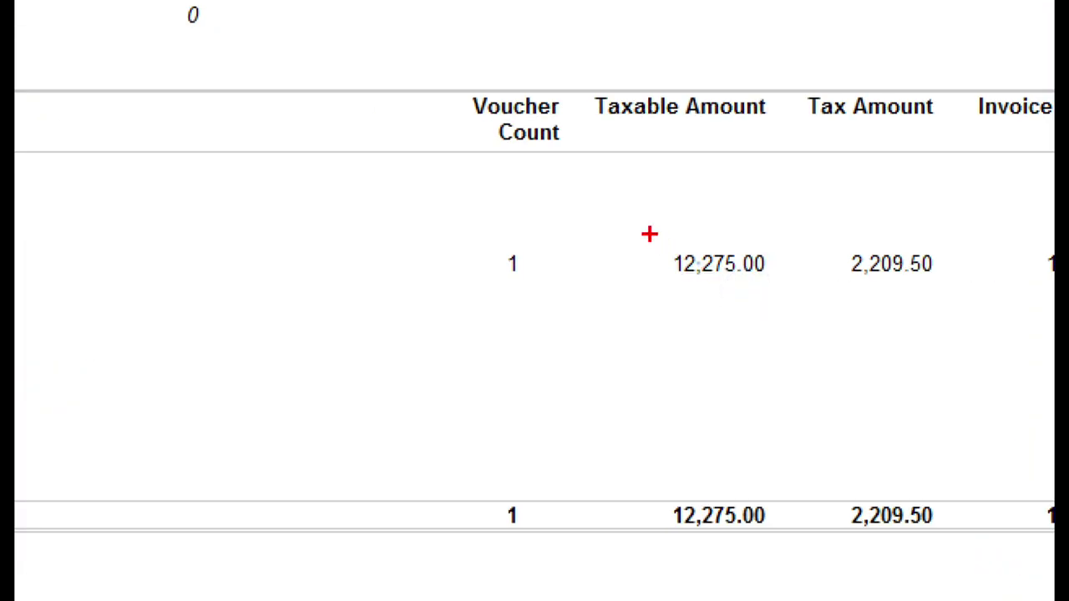
{"action": "left_click_drag", "start_coordinate": [697, 263], "coordinate": [778, 293]}
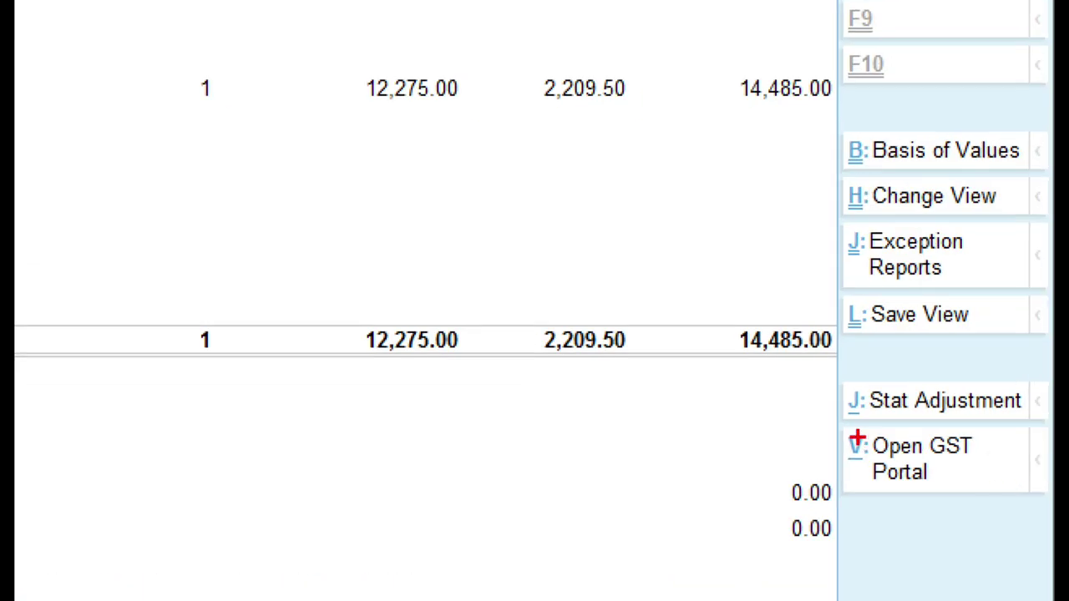
{"action": "mouse_move", "coordinate": [819, 422]}
{"action": "left_mouse_down"}
{"action": "mouse_move", "coordinate": [861, 476]}
{"action": "mouse_move", "coordinate": [1027, 525]}
{"action": "mouse_move", "coordinate": [1052, 505]}
{"action": "left_mouse_up"}
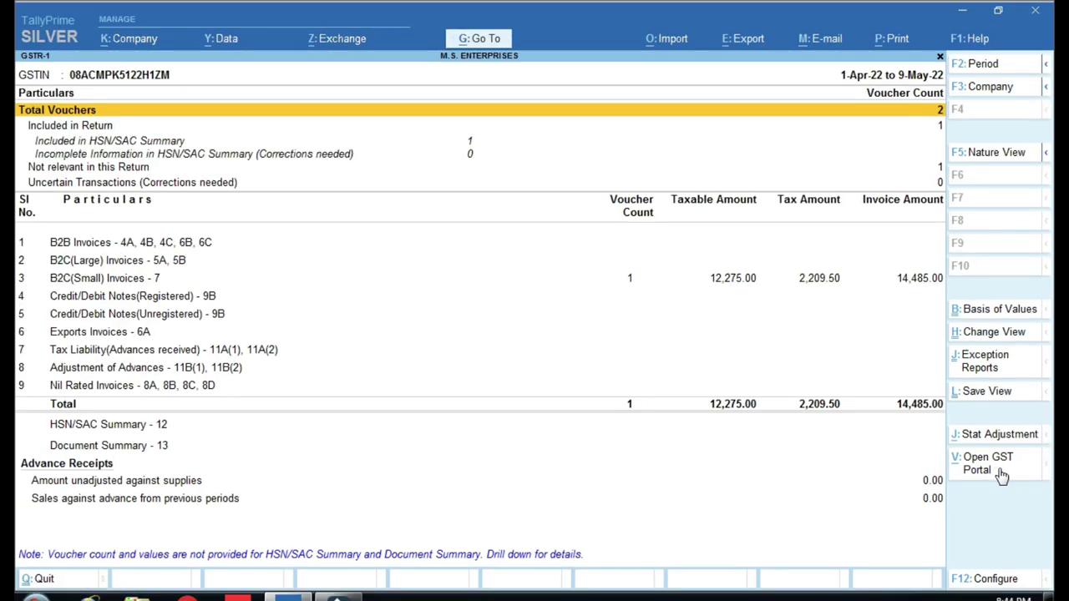
{"action": "key", "text": "Escape"}
{"action": "key", "text": "Escape"}
{"action": "key", "text": "Escape"}
{"action": "key", "text": "Escape"}
{"action": "key", "text": "Escape"}
{"action": "key", "text": "Escape"}
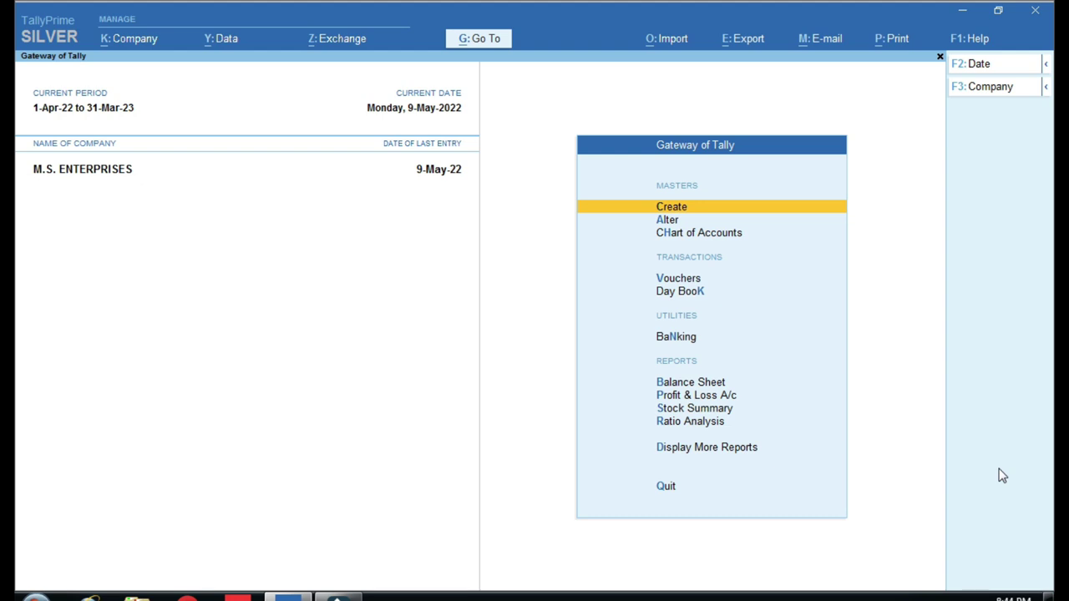
Open the Ratio Analysis report and change it to the Vertical view
{"action": "key", "text": "Down"}
{"action": "key", "text": "Down"}
{"action": "key", "text": "Down"}
{"action": "key", "text": "Down"}
{"action": "key", "text": "Up"}
{"action": "key", "text": "Down"}
{"action": "key", "text": "Down"}
{"action": "key", "text": "Down"}
{"action": "key", "text": "Down"}
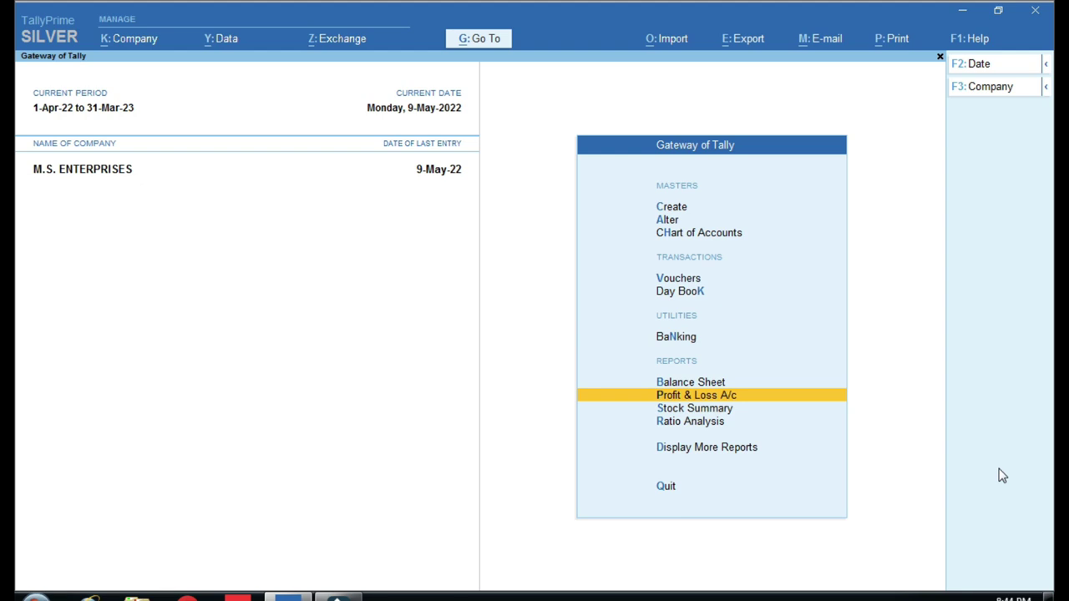
{"action": "key", "text": "ctrl"}
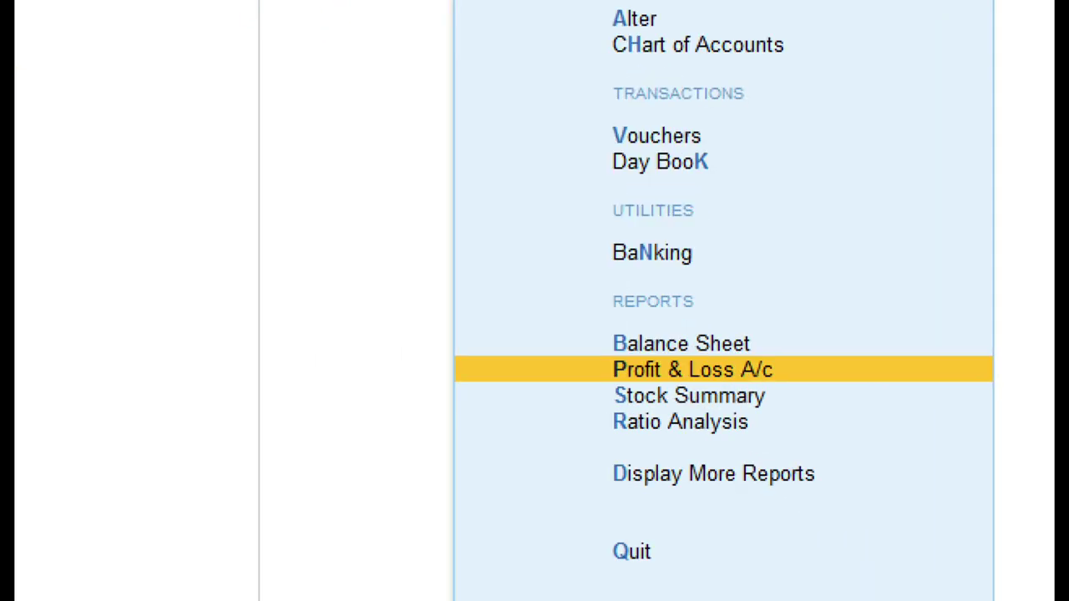
{"action": "mouse_move", "coordinate": [595, 329]}
{"action": "left_mouse_down"}
{"action": "mouse_move", "coordinate": [600, 386]}
{"action": "mouse_move", "coordinate": [693, 439]}
{"action": "mouse_move", "coordinate": [819, 466]}
{"action": "mouse_move", "coordinate": [790, 445]}
{"action": "left_mouse_up"}
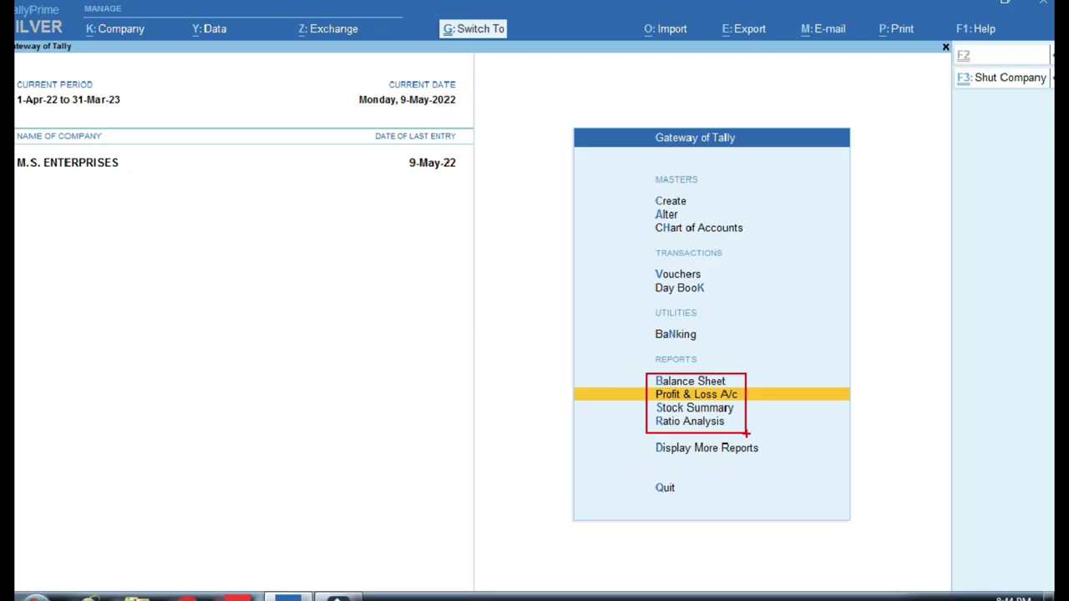
{"action": "key", "text": "Down"}
{"action": "key", "text": "Down"}
{"action": "key", "text": "Return"}
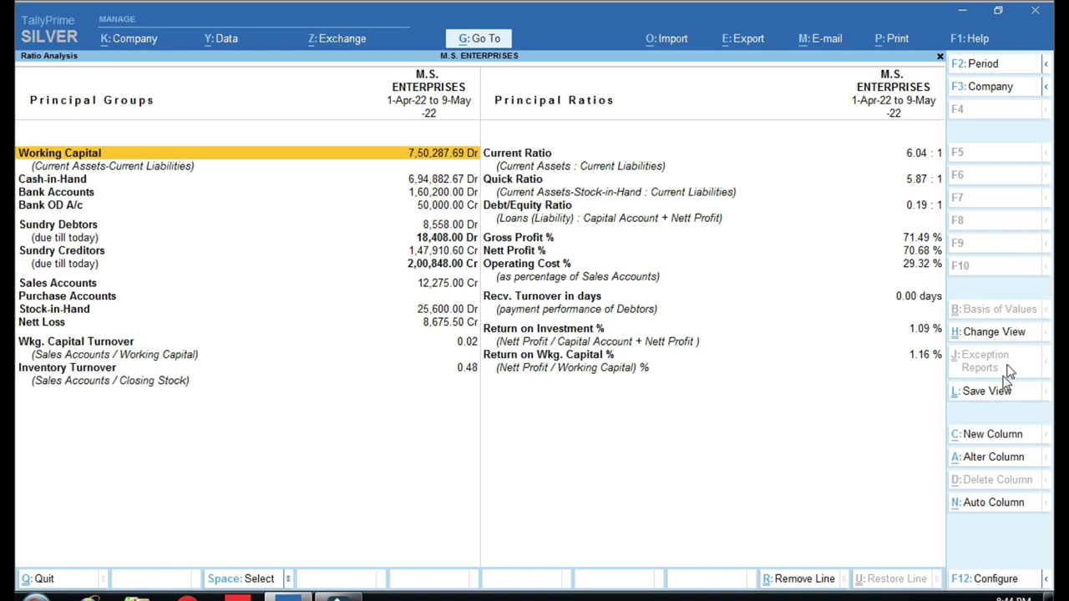
{"action": "left_click", "coordinate": [1009, 338]}
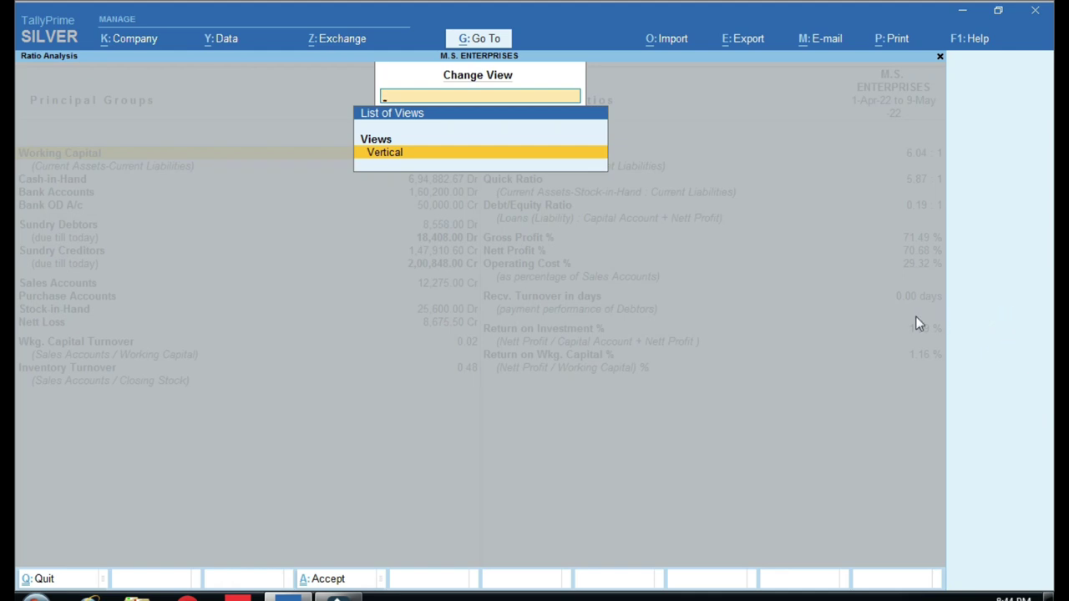
{"action": "key", "text": "Return"}
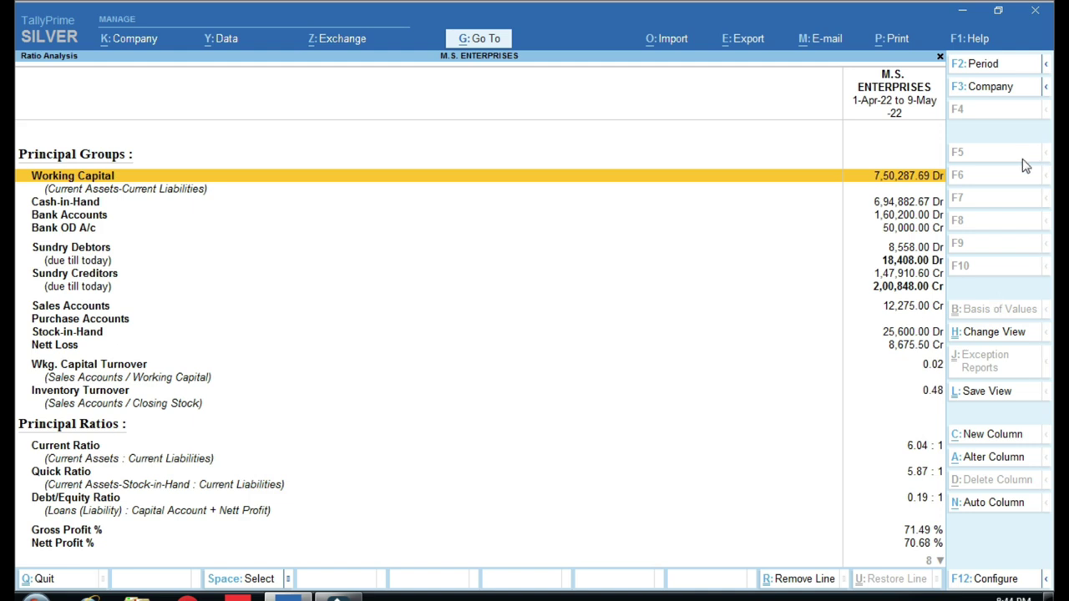
Add a new column of Actuals from 1-Apr-22 to the Ratio Analysis, and return to the Gateway of Tally
{"action": "left_click", "coordinate": [998, 437]}
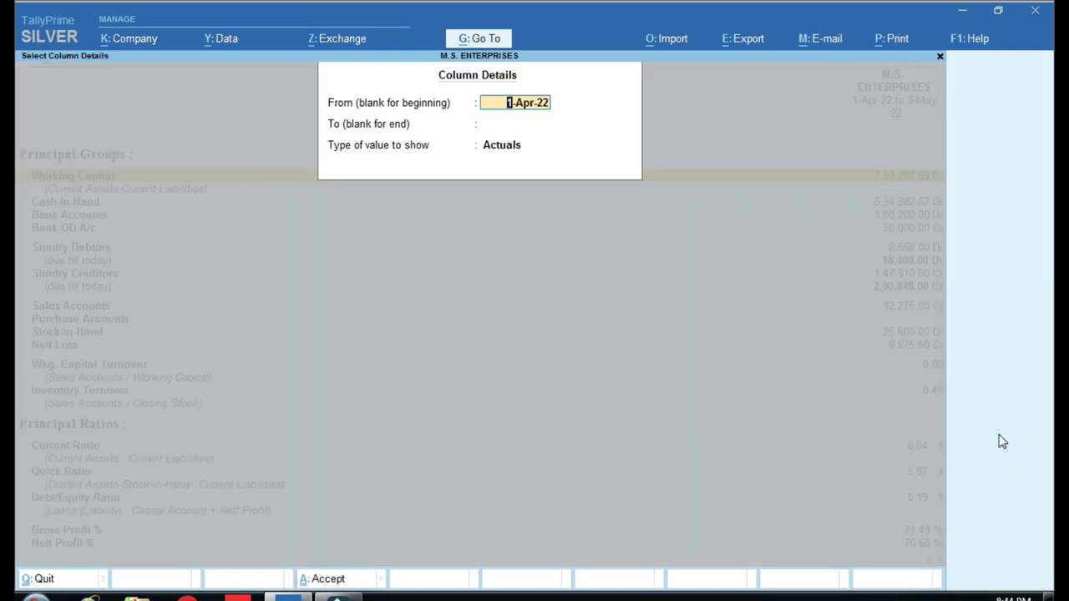
{"action": "key", "text": "Return"}
{"action": "key", "text": "Return"}
{"action": "key", "text": "Return"}
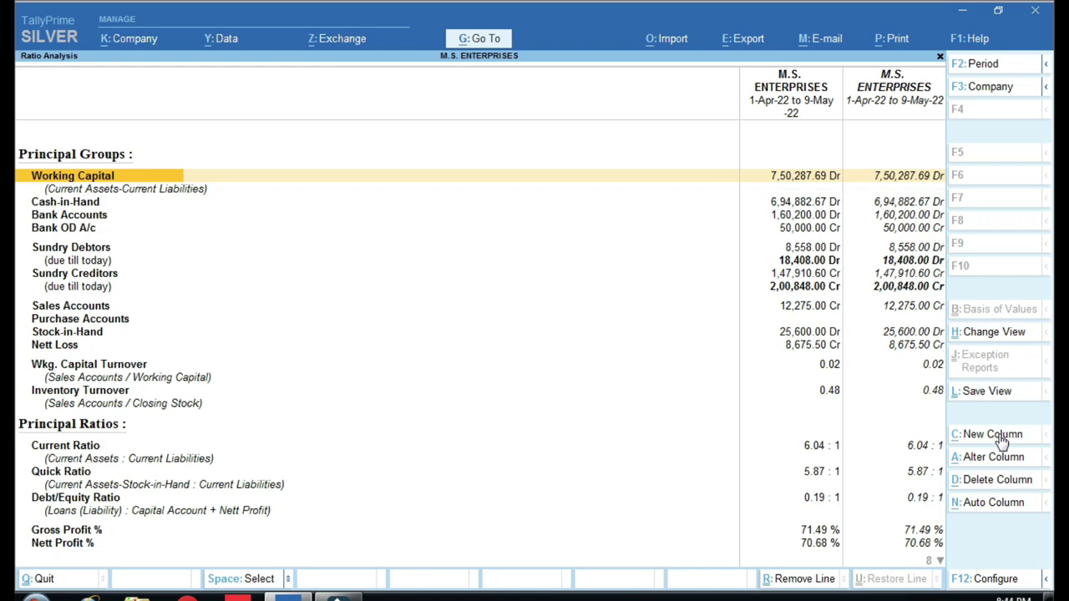
{"action": "key", "text": "ctrl"}
{"action": "key", "text": "Escape"}
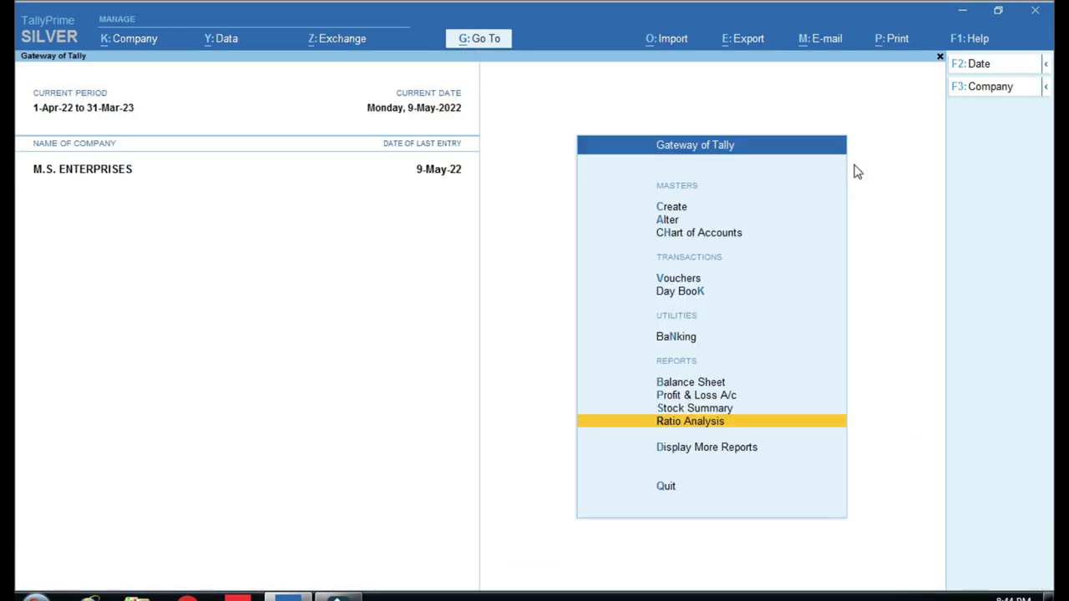
{"action": "key", "text": "Escape"}
{"action": "key", "text": "Escape"}
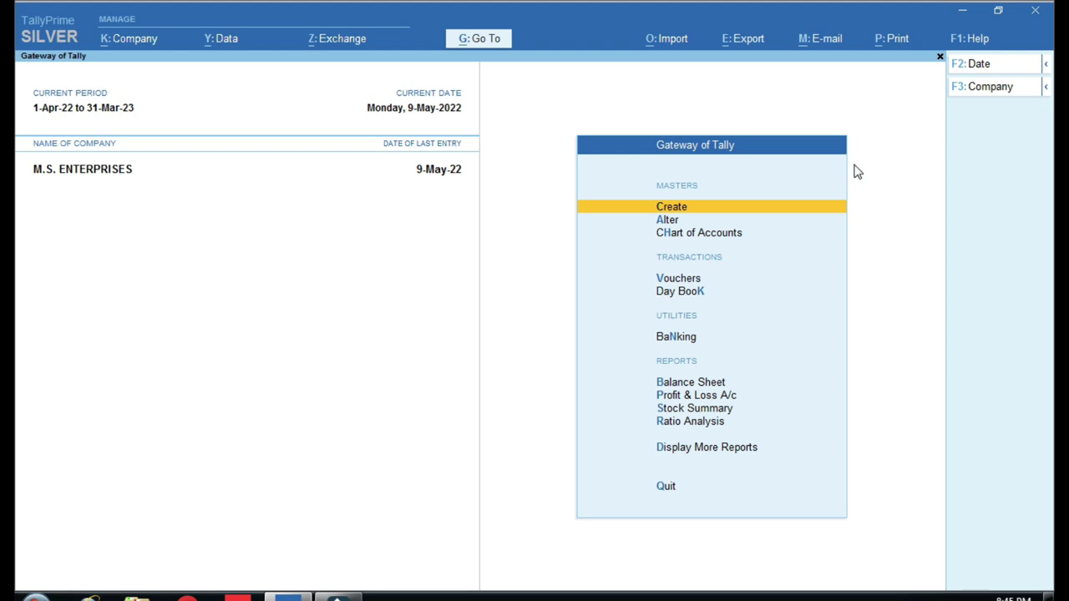
Review the company features for M.S. ENTERPRISES and leave them without making changes
{"action": "left_click", "coordinate": [128, 40]}
{"action": "left_click", "coordinate": [179, 389]}
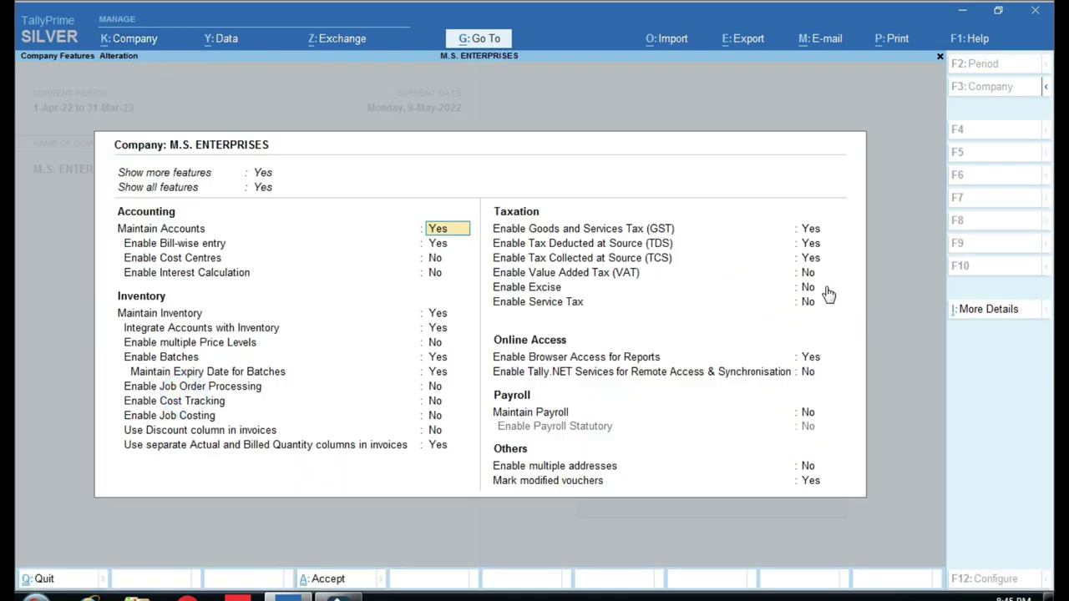
{"action": "key", "text": "Escape"}
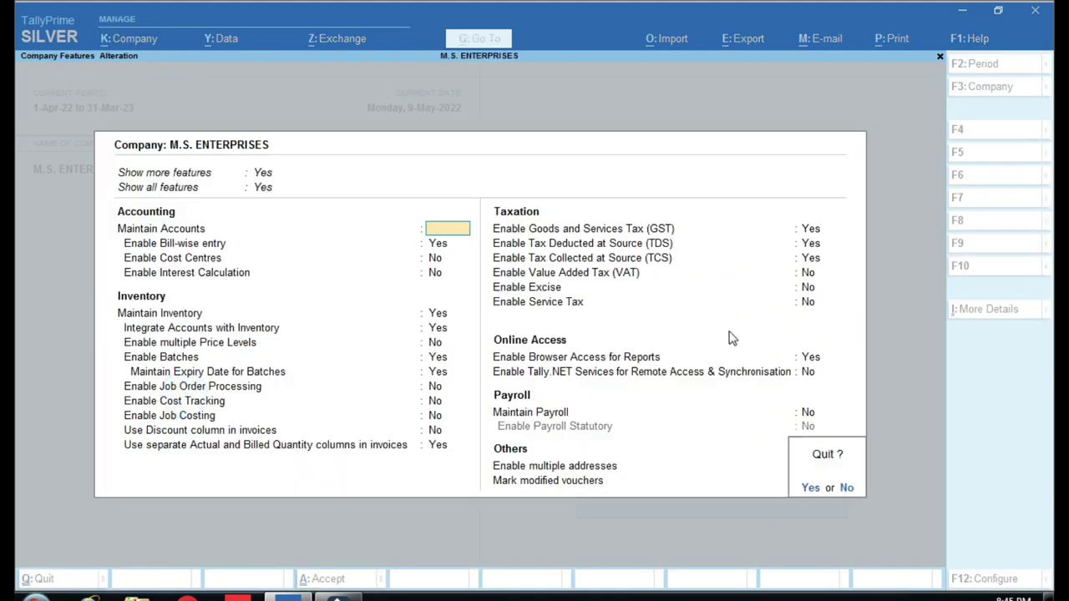
{"action": "key", "text": "y"}
View the Form 26Q report among the TDS statutory reports and return to the Display More Reports list
{"action": "left_click", "coordinate": [704, 447]}
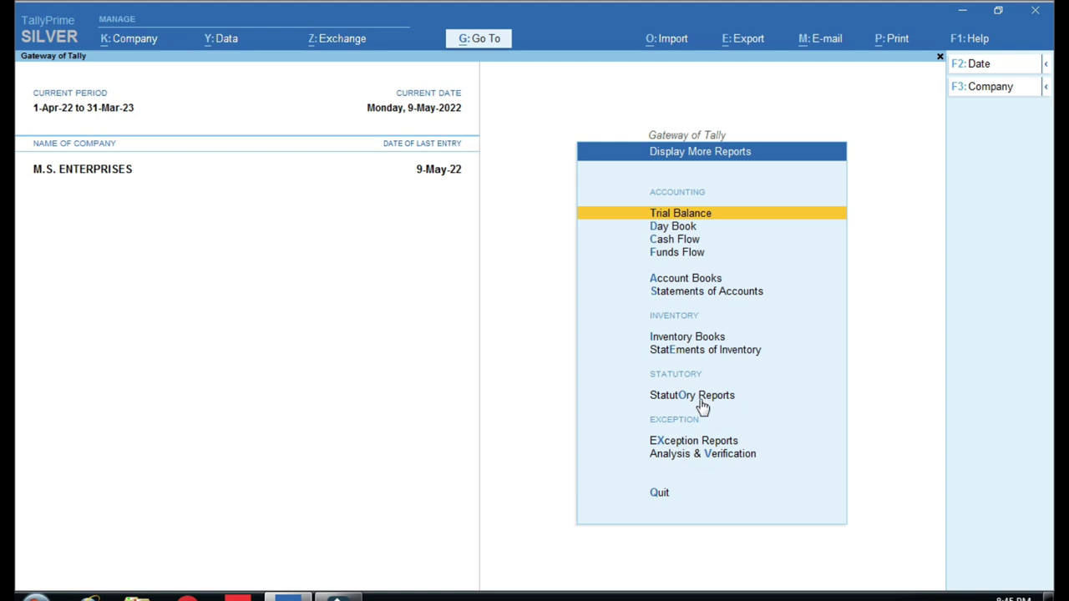
{"action": "left_click", "coordinate": [699, 395]}
{"action": "left_click", "coordinate": [701, 337]}
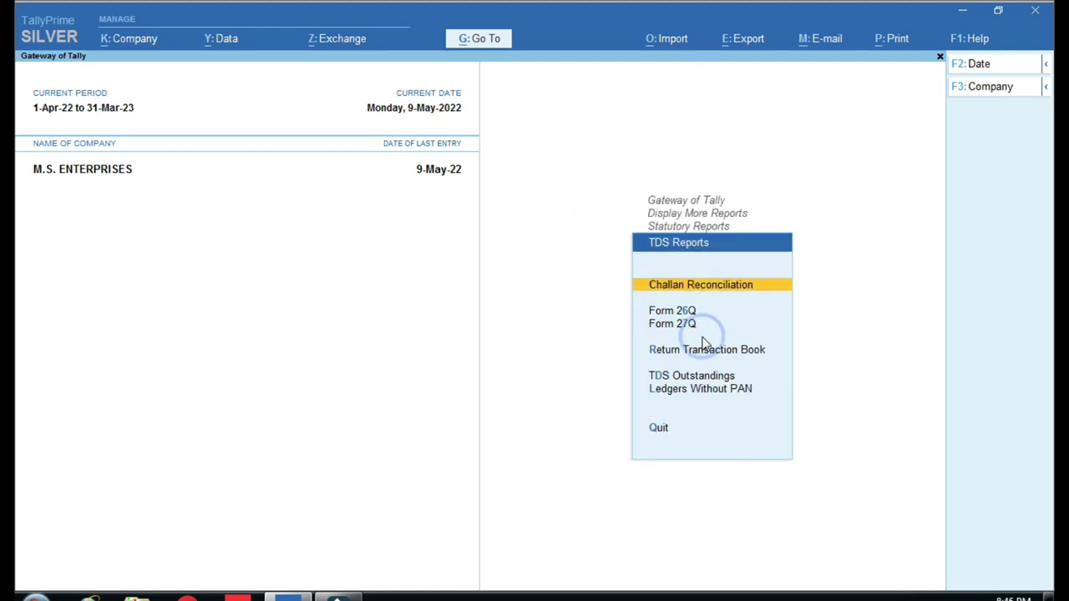
{"action": "key", "text": "ctrl"}
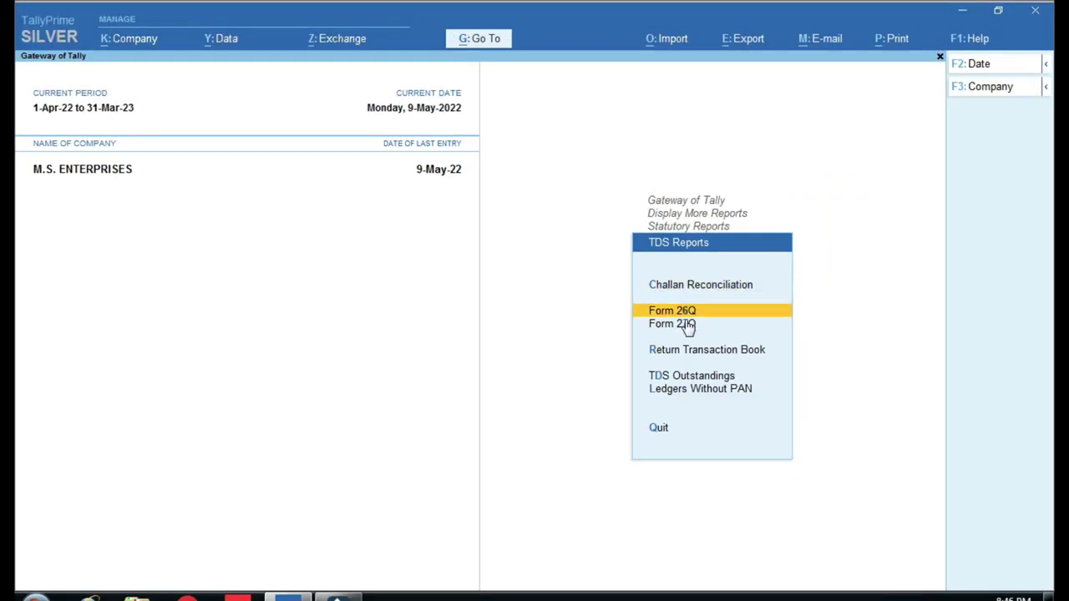
{"action": "left_click", "coordinate": [685, 318]}
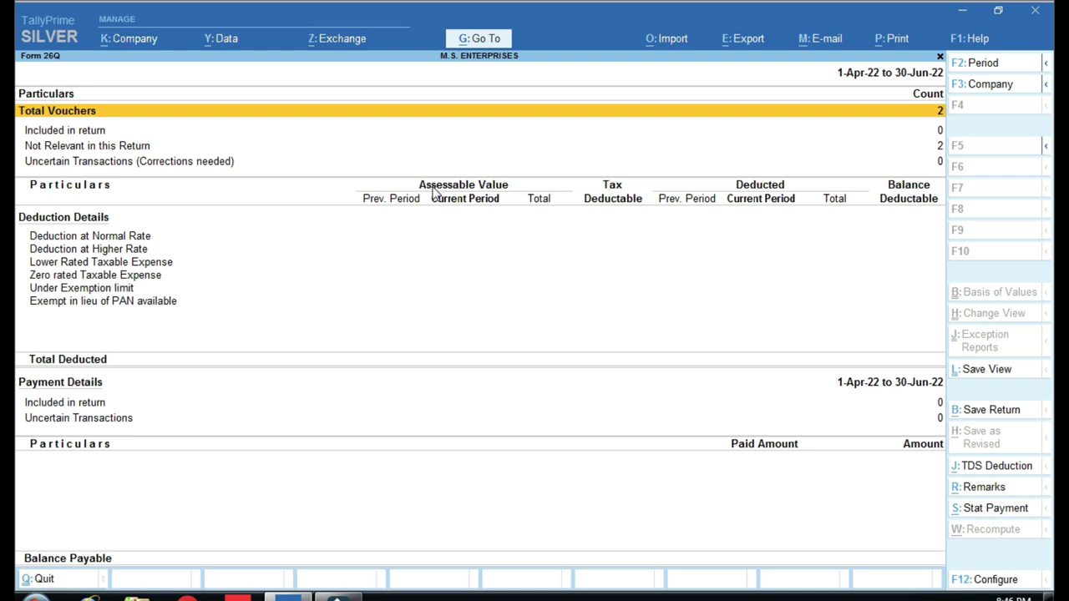
{"action": "key", "text": "Escape"}
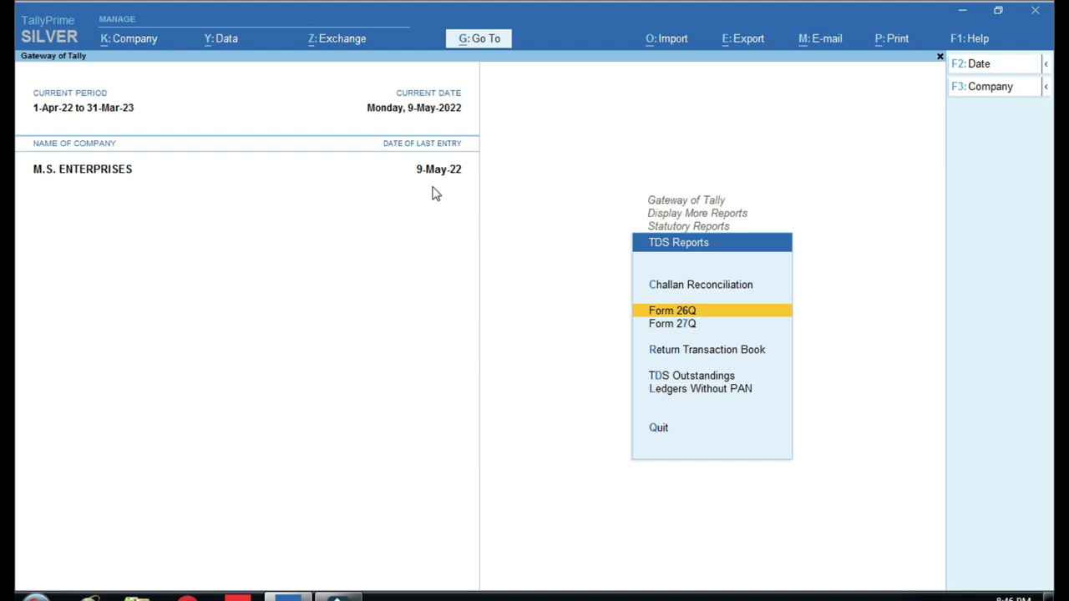
{"action": "key", "text": "Escape"}
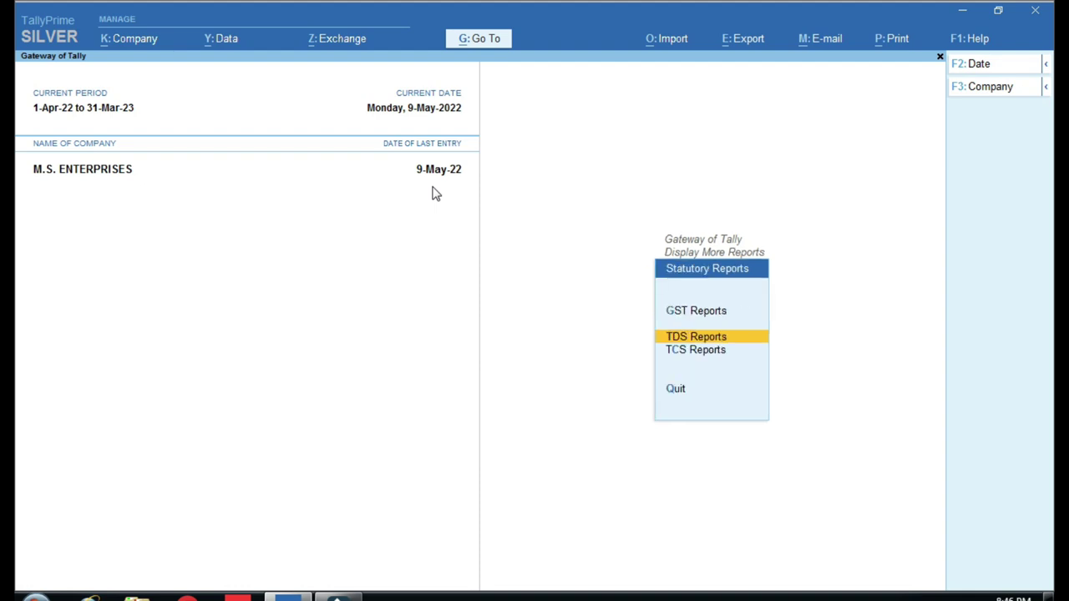
{"action": "key", "text": "Escape"}
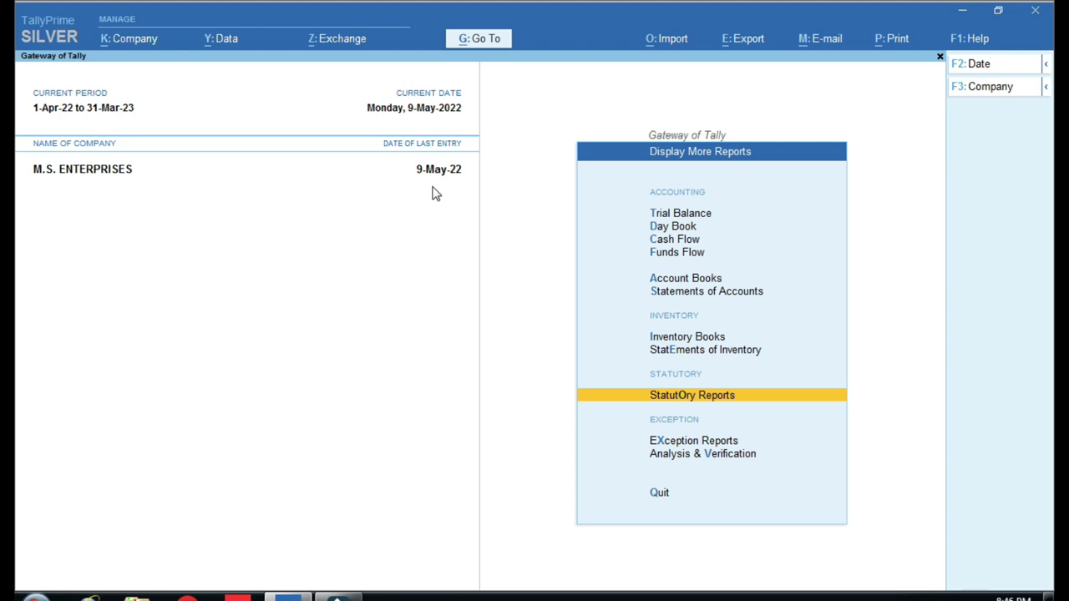
Open the Data Analysis report from Analysis & Verification
{"action": "key", "text": "Down"}
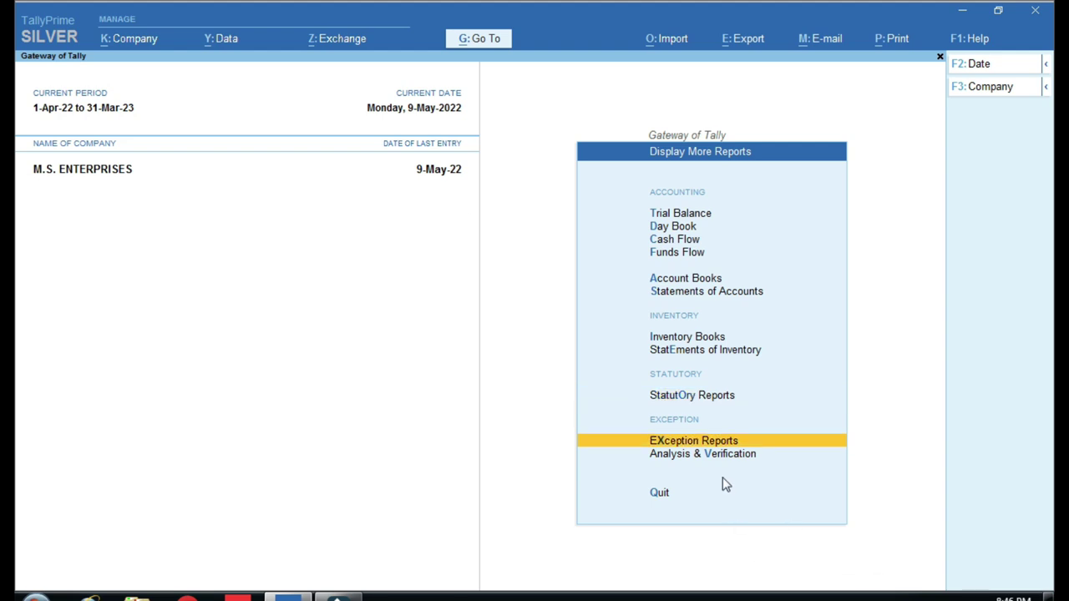
{"action": "left_click", "coordinate": [742, 457]}
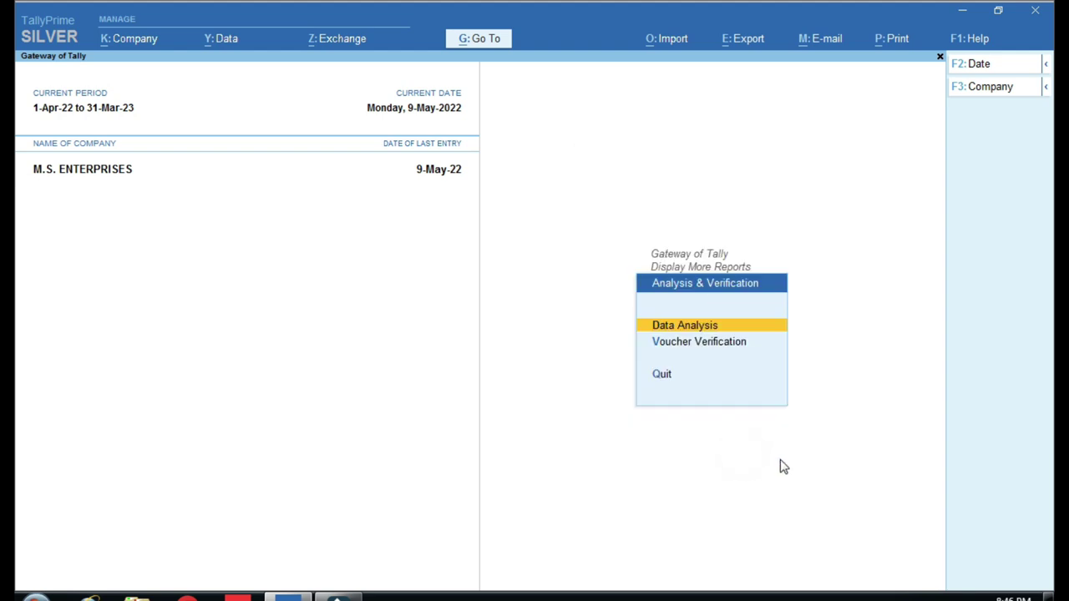
{"action": "key", "text": "Escape"}
{"action": "key", "text": "Return"}
{"action": "key", "text": "Return"}
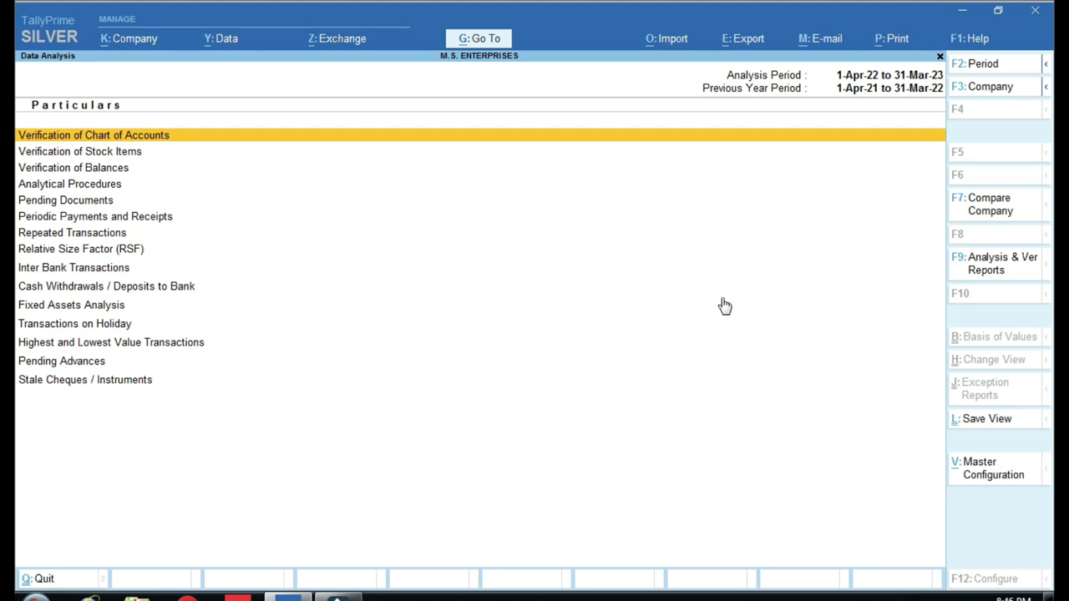
Open the Balance Sheet from the Analysis & Verification Reports and examine its liabilities and assets
{"action": "left_click", "coordinate": [1002, 273]}
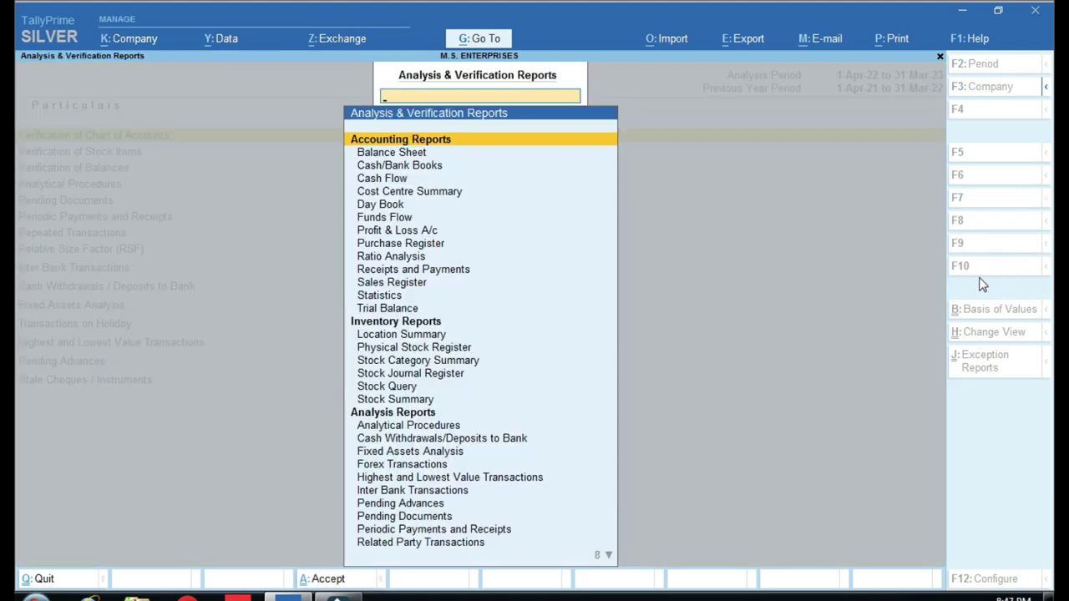
{"action": "key", "text": "Down"}
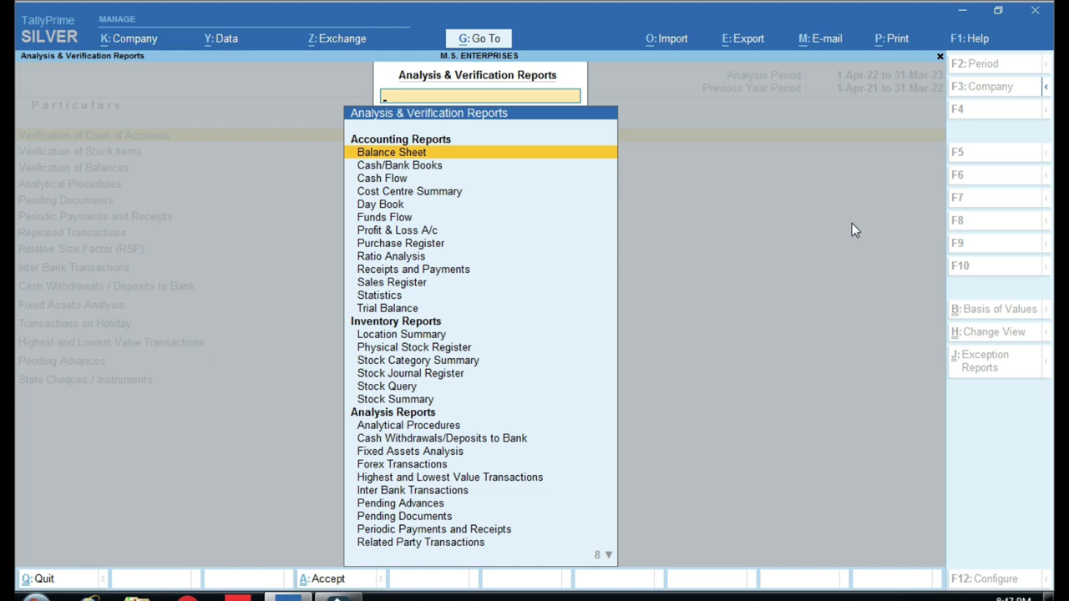
{"action": "key", "text": "Return"}
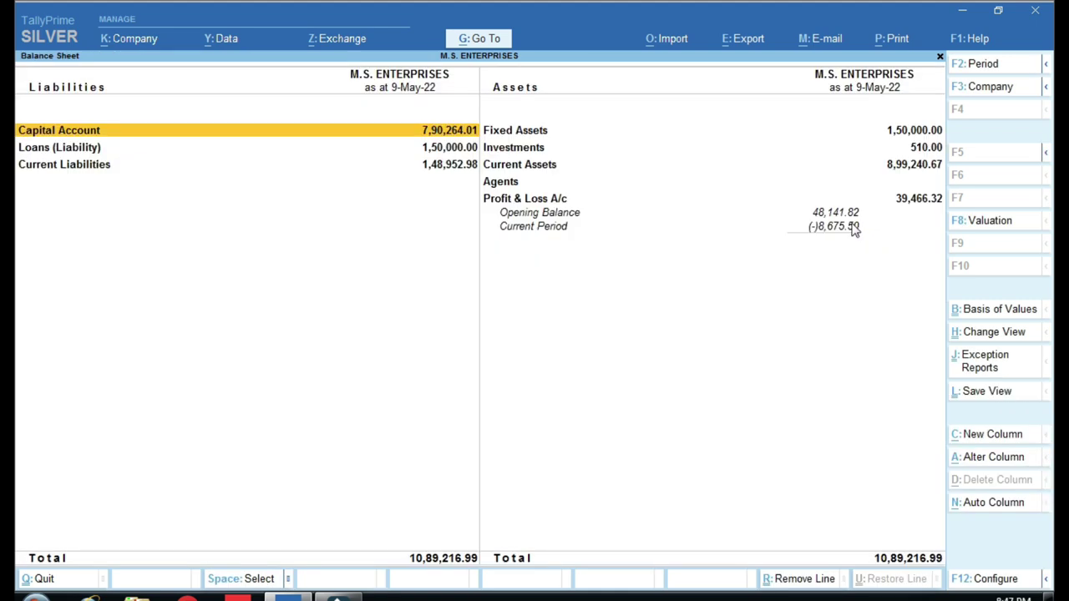
{"action": "key", "text": "ctrl"}
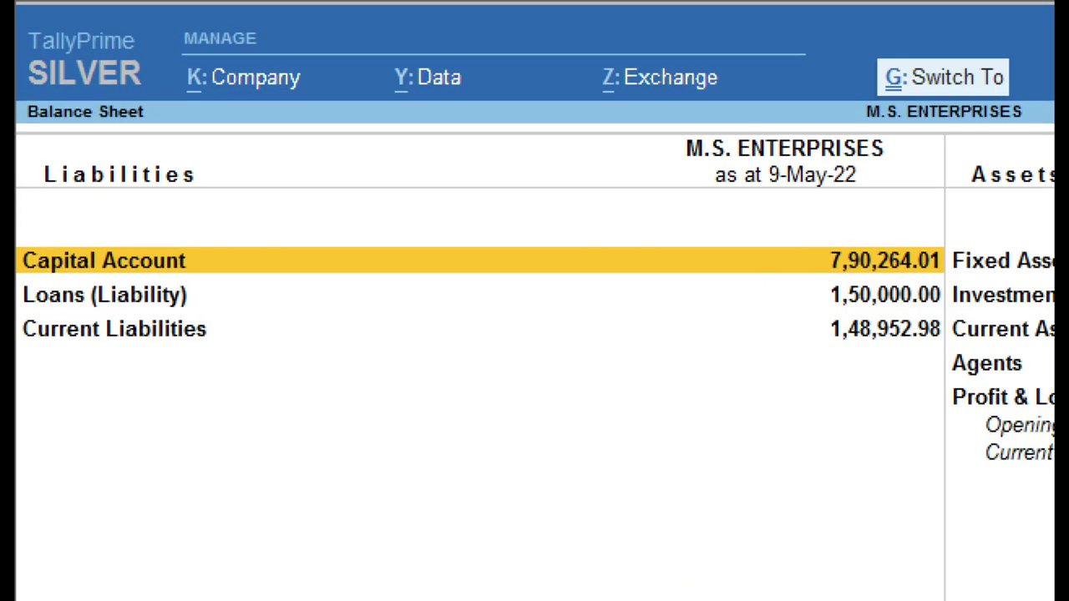
{"action": "mouse_move", "coordinate": [20, 134]}
{"action": "left_mouse_down"}
{"action": "mouse_move", "coordinate": [162, 214]}
{"action": "mouse_move", "coordinate": [741, 248]}
{"action": "left_mouse_up"}
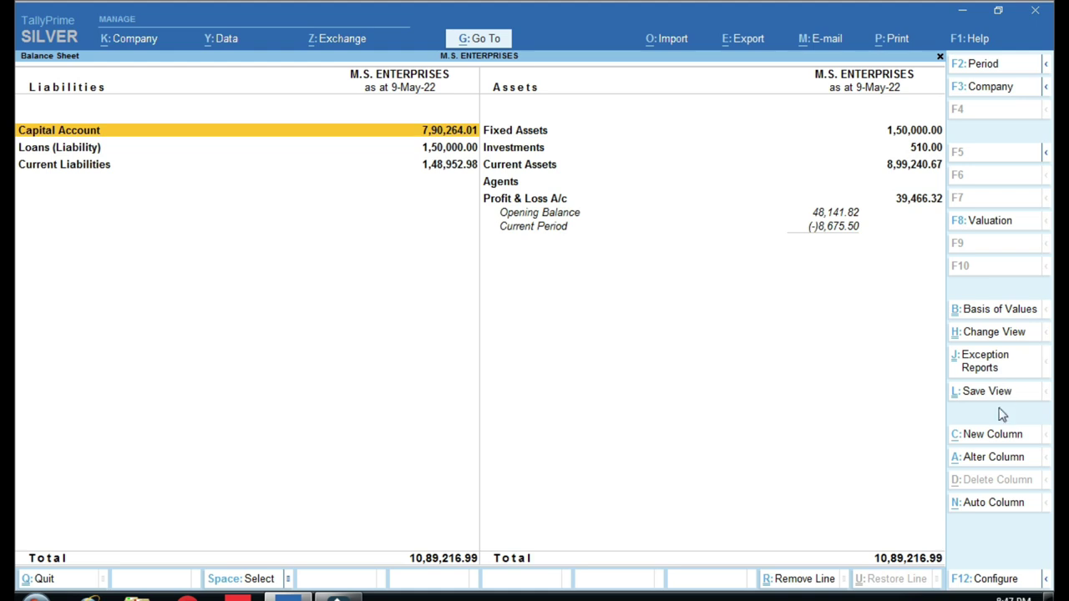
Review the valuation methods for the Balance Sheet, keep Default, and return to the Gateway of Tally
{"action": "left_click", "coordinate": [1005, 224]}
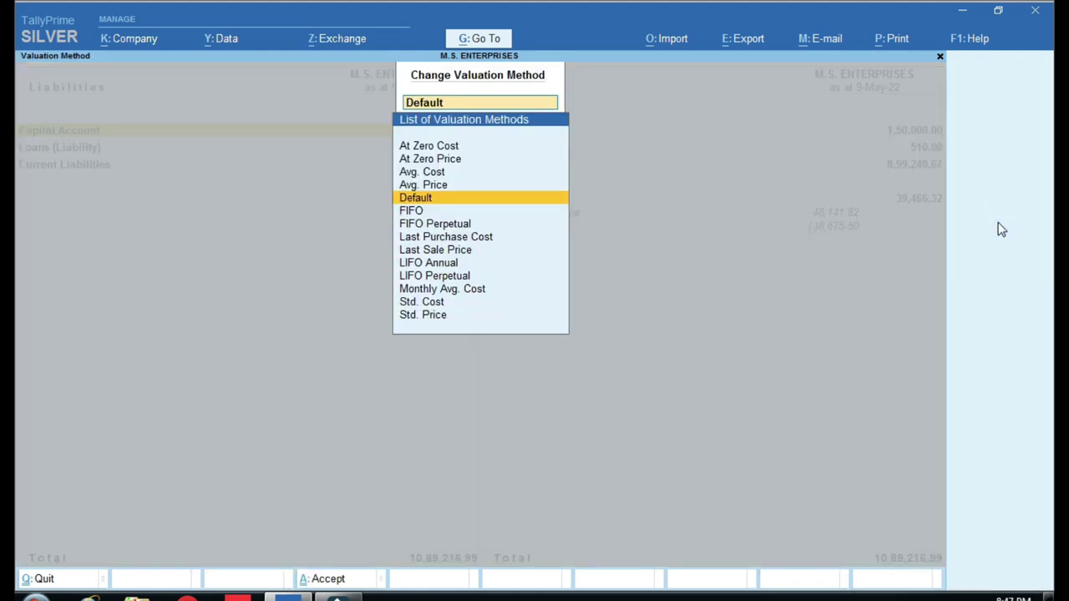
{"action": "key", "text": "Return"}
{"action": "key", "text": "Escape"}
{"action": "key", "text": "Escape"}
{"action": "key", "text": "Escape"}
{"action": "key", "text": "Escape"}
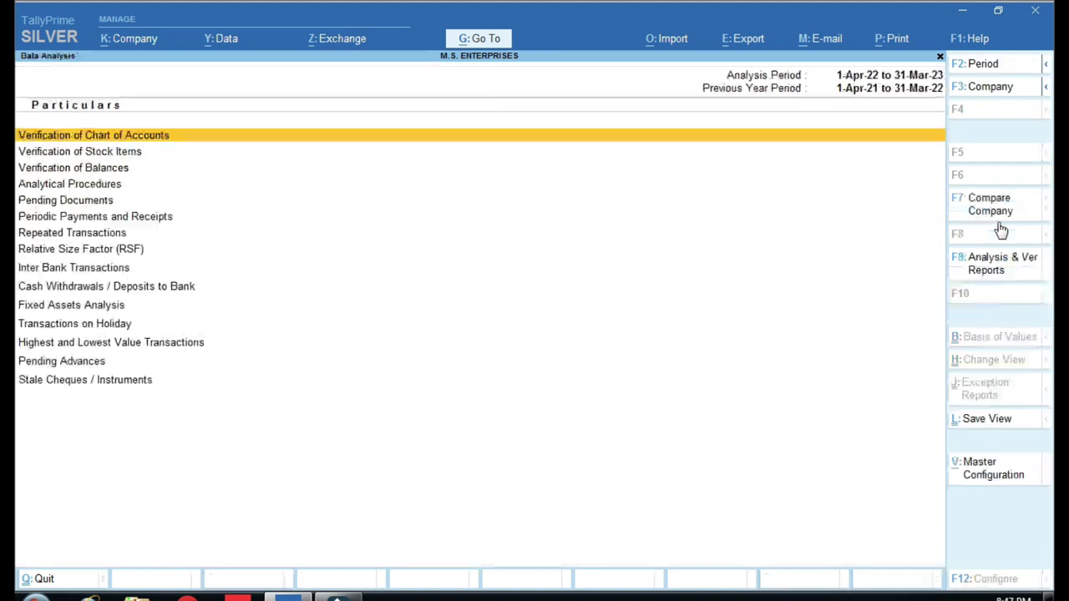
{"action": "key", "text": "Down"}
{"action": "key", "text": "Down"}
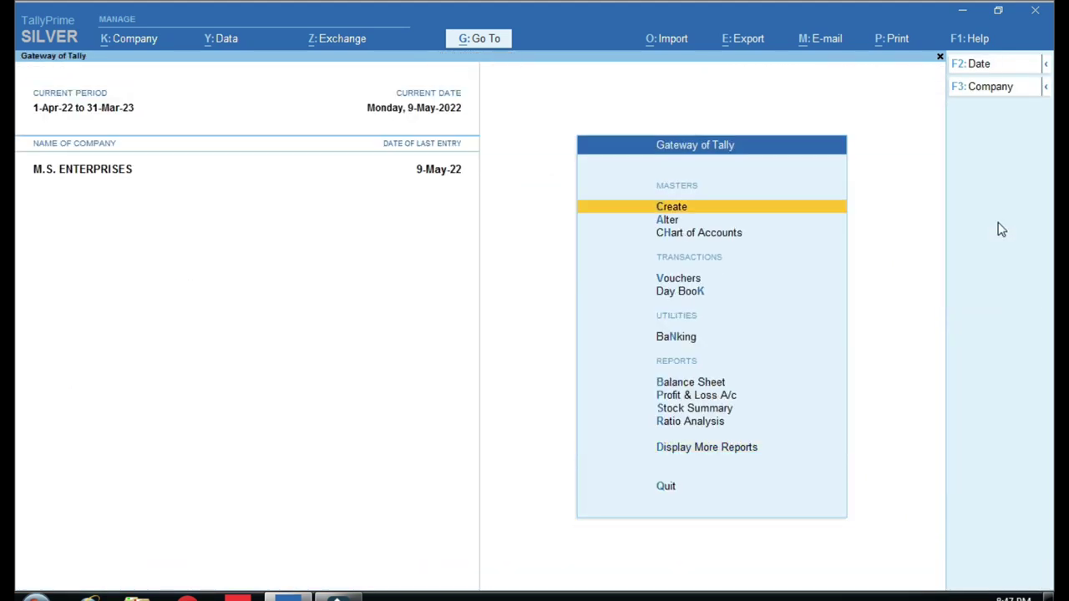